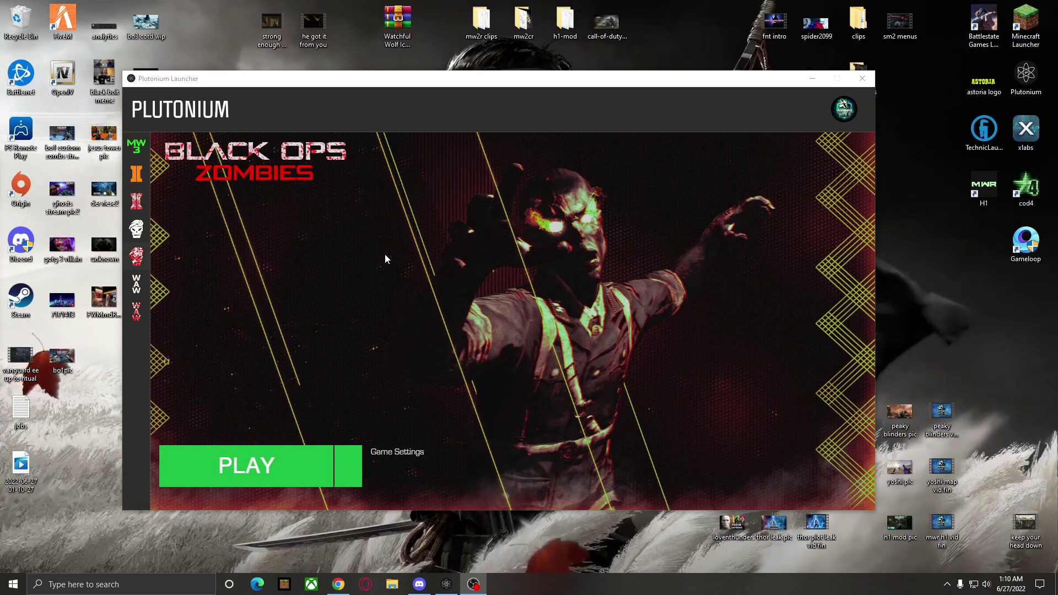
Close the Plutonium Launcher to clear the desktop.
mouse_move(141, 261)
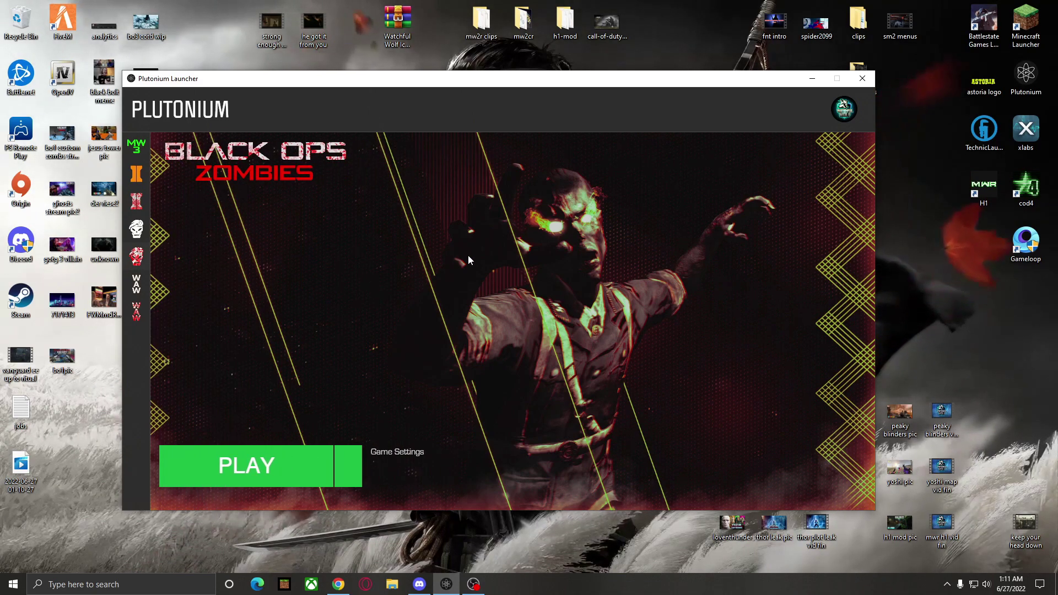
left_click(812, 78)
left_click(446, 584)
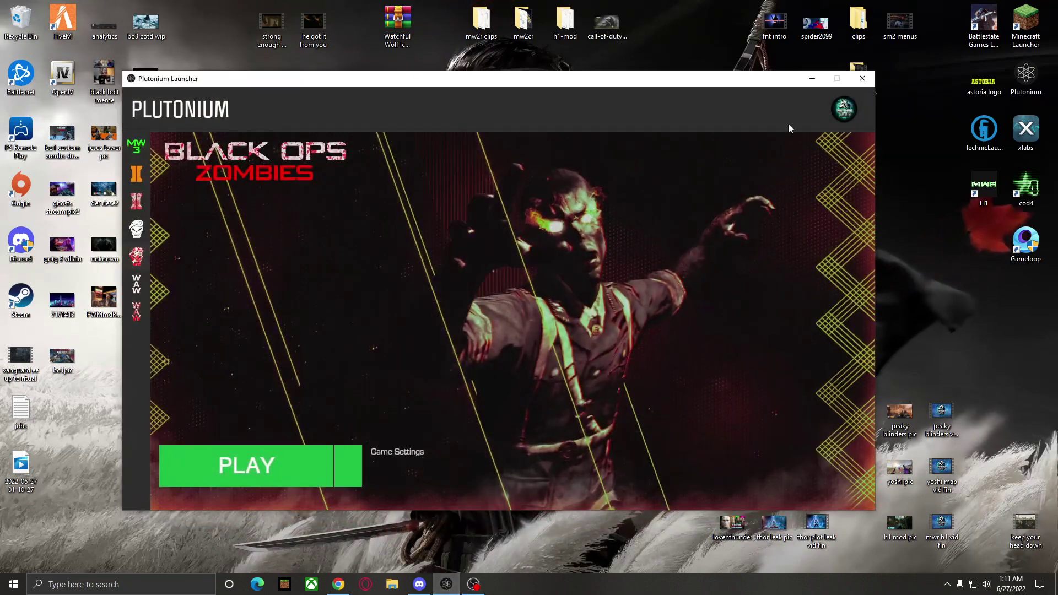
left_click(861, 79)
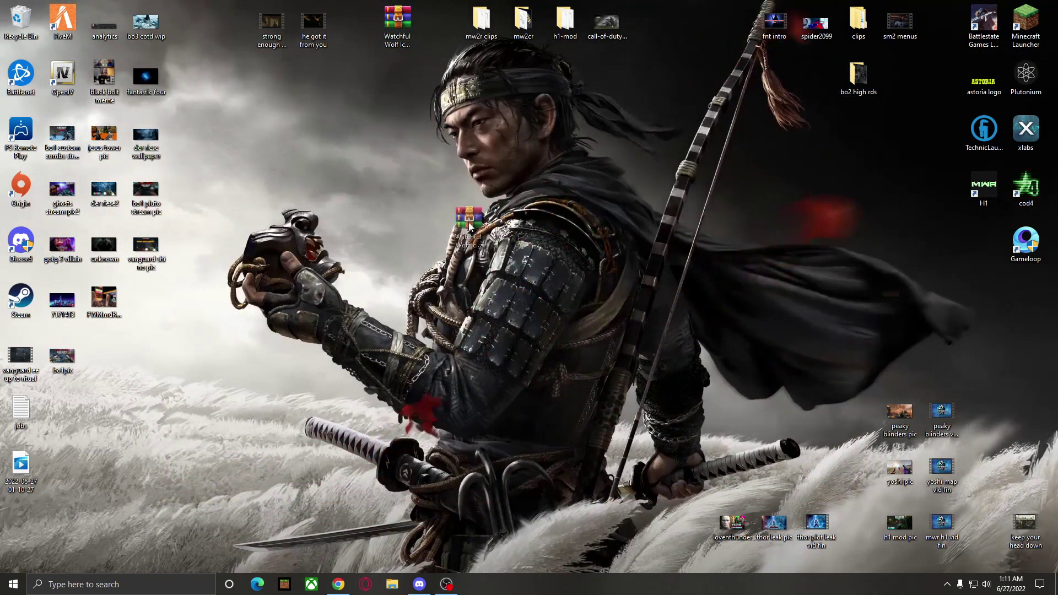
Open the Watchful Wolf Icon Pack.rar archive from the desktop, dismiss the WinRAR licence reminder, and select the folder inside.
left_click_drag(398, 22, 439, 244)
double_click(440, 243)
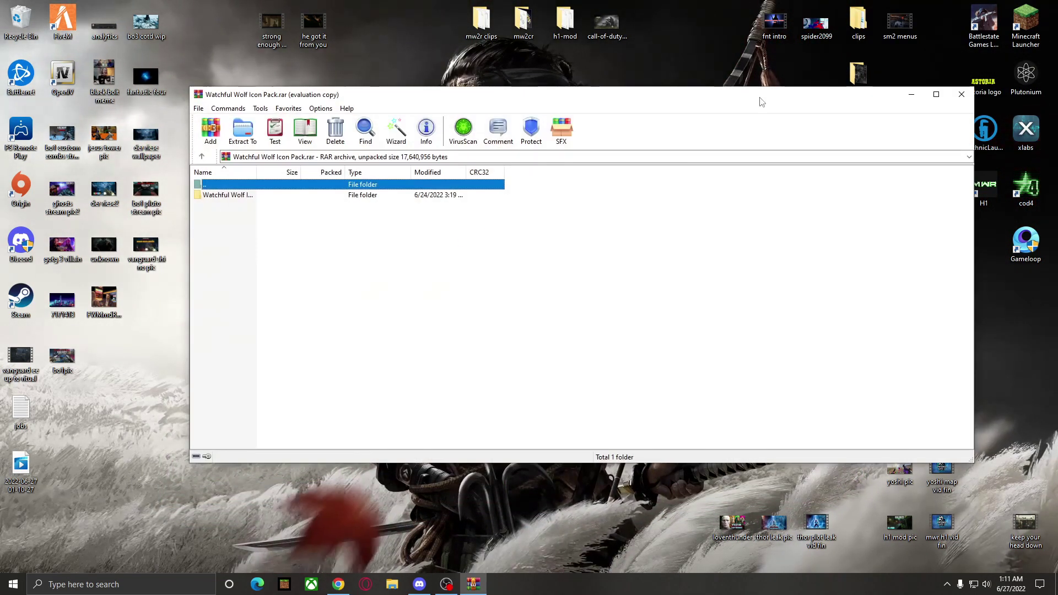
left_click_drag(762, 102, 790, 101)
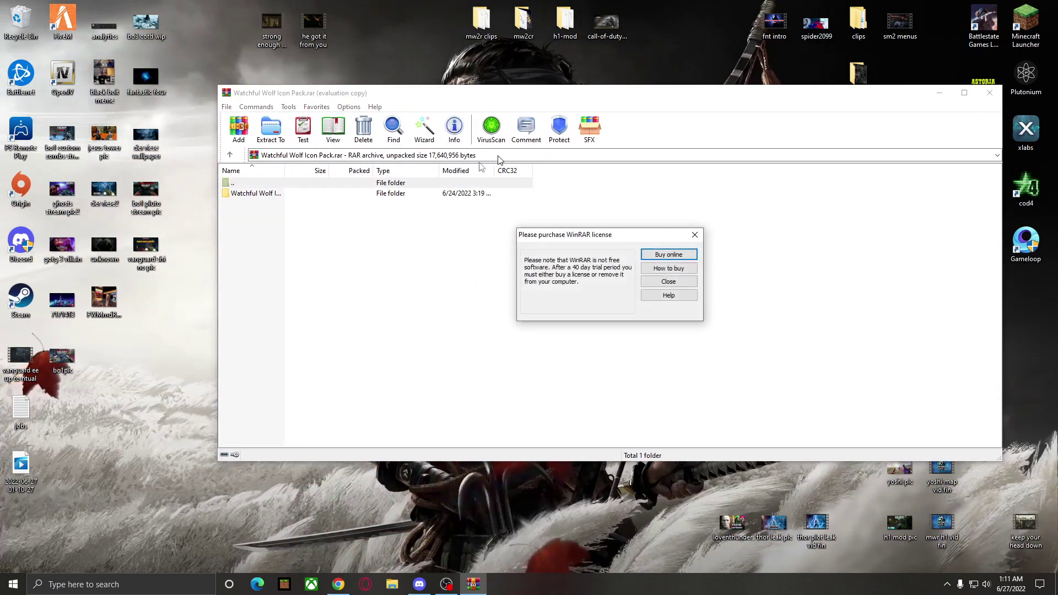
left_click(690, 236)
left_click(267, 198)
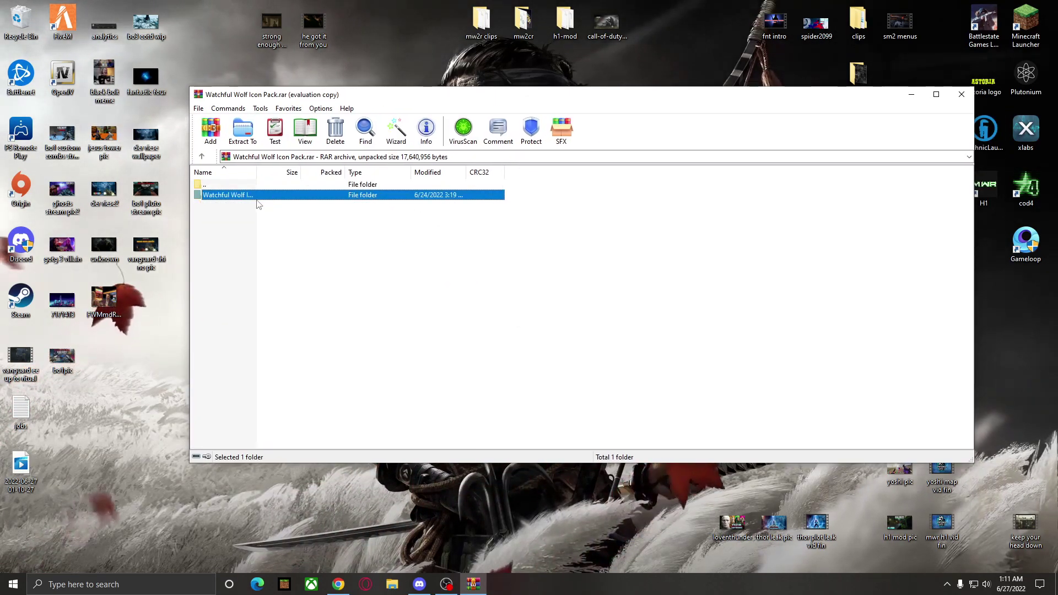
Examine the Plutonium forum topic "[ZM] Watchful Wolf Texture Pack" in the browser, covering its feature list, screenshots and download links.
left_click_drag(400, 94, 400, 1)
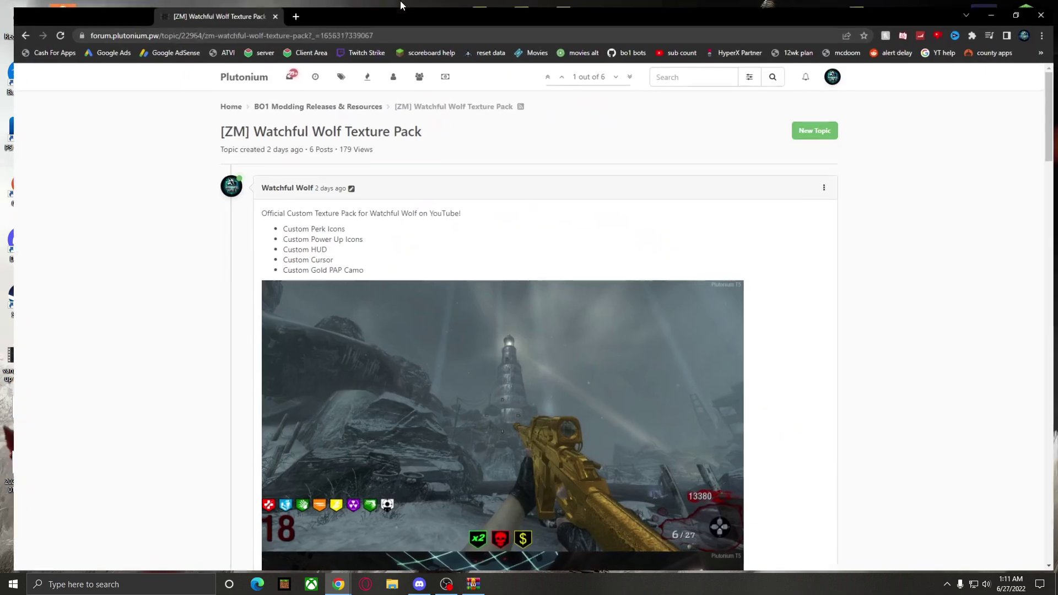
scroll(349, 230, "down", 3)
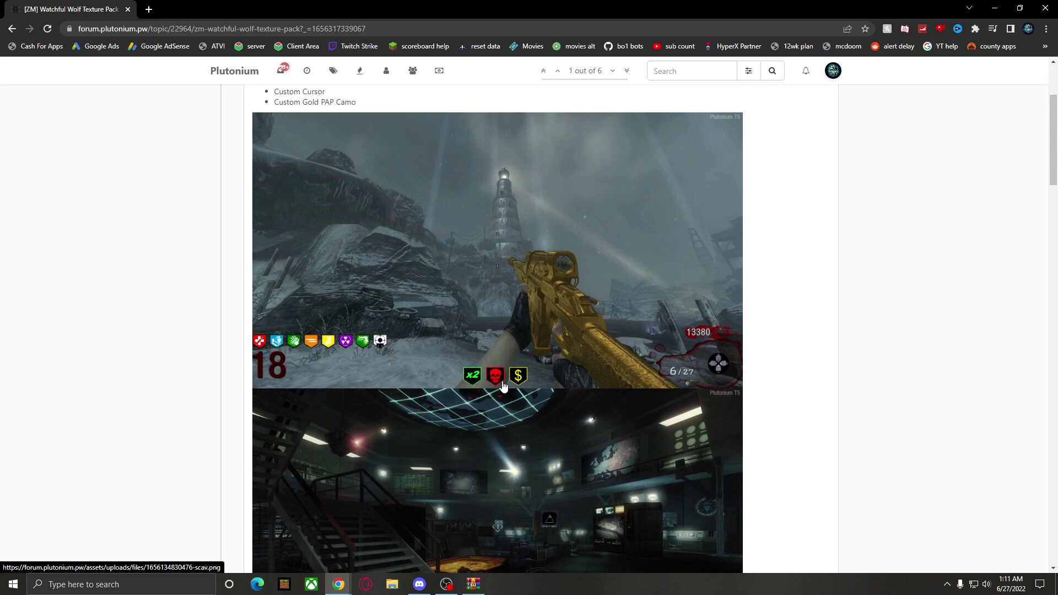
scroll(533, 386, "down", 4)
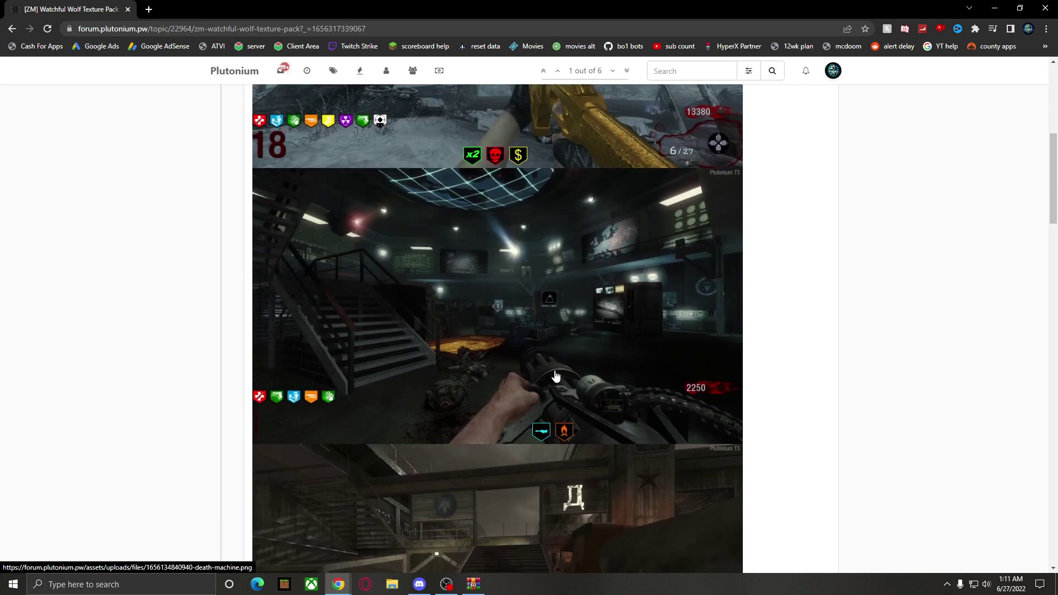
scroll(618, 354, "down", 5)
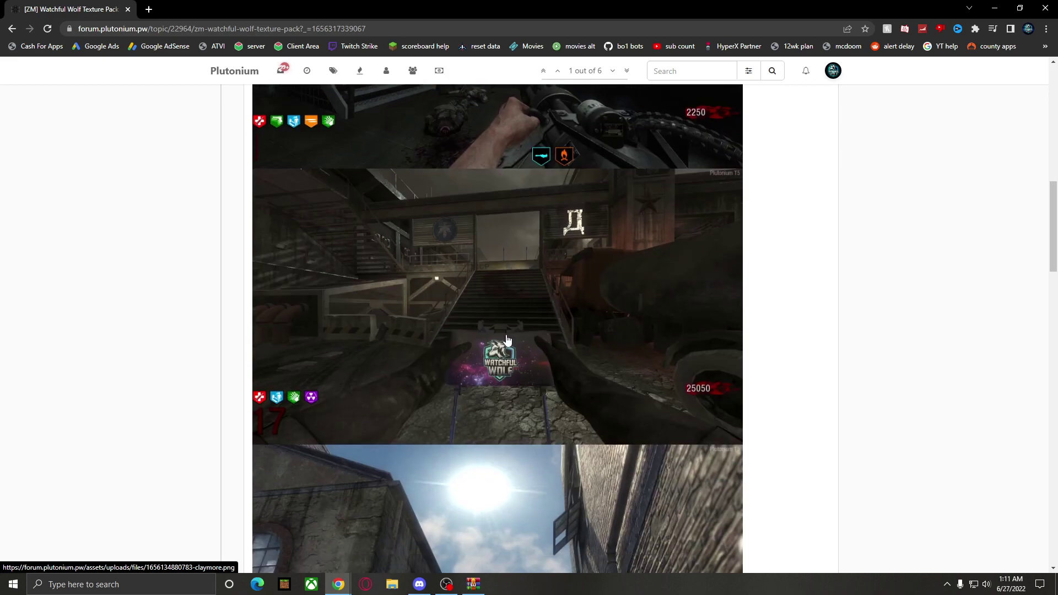
scroll(596, 340, "down", 6)
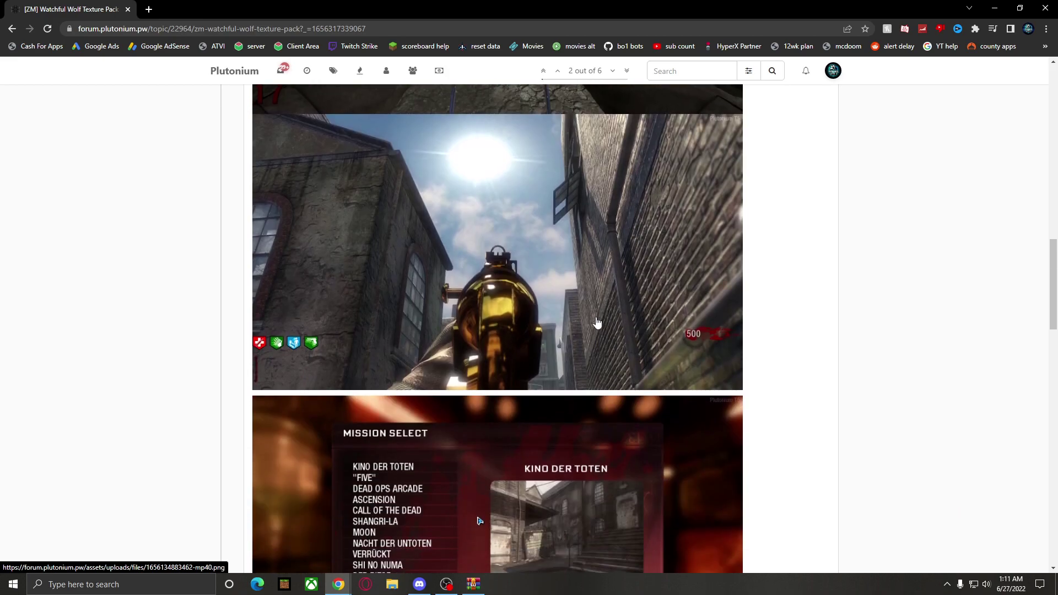
scroll(585, 274, "down", 9)
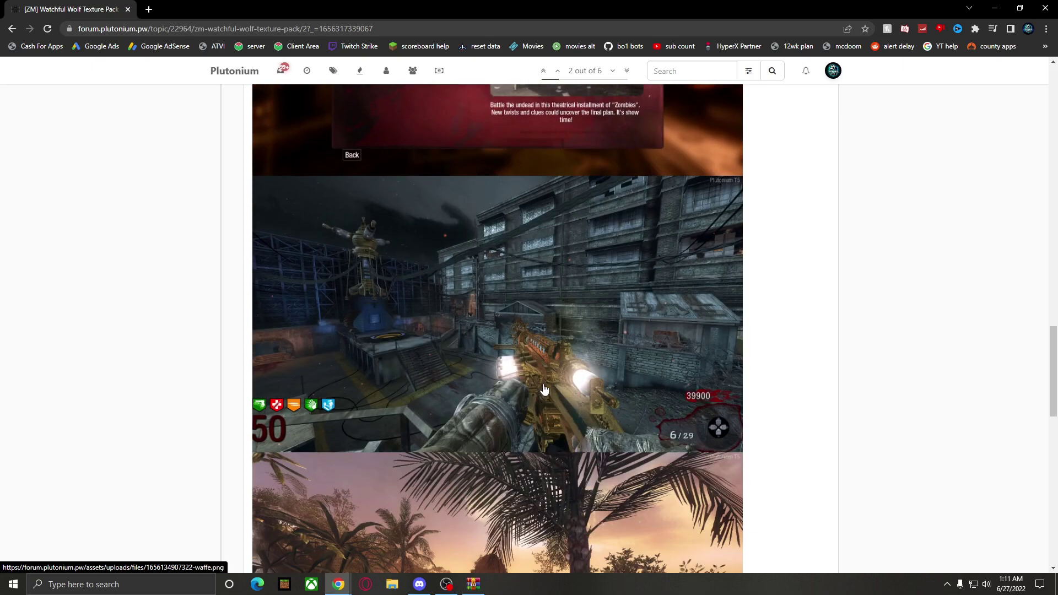
scroll(546, 376, "up", 4)
scroll(484, 261, "down", 9)
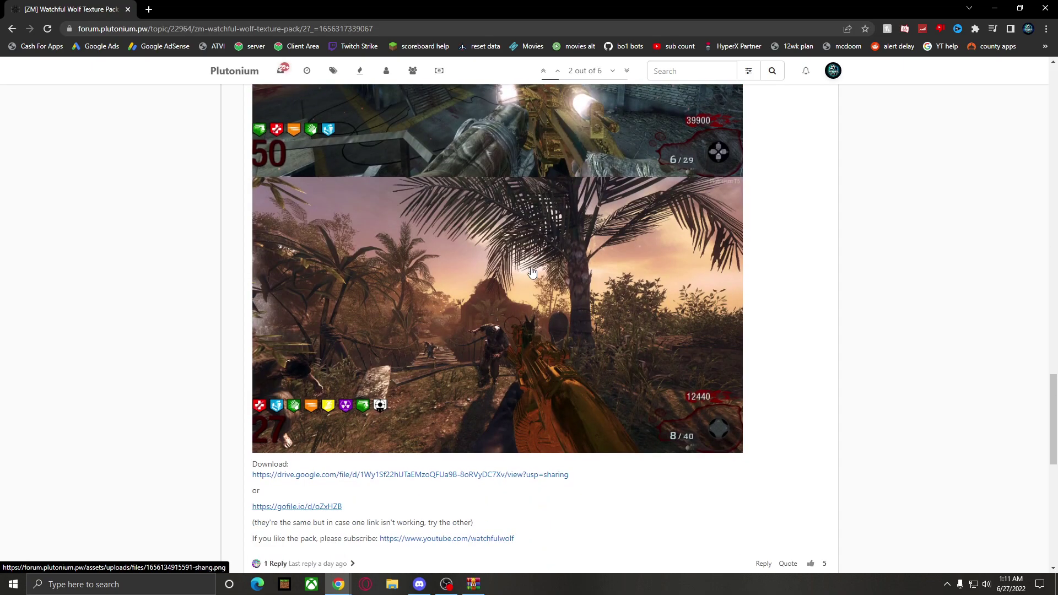
scroll(548, 320, "up", 20)
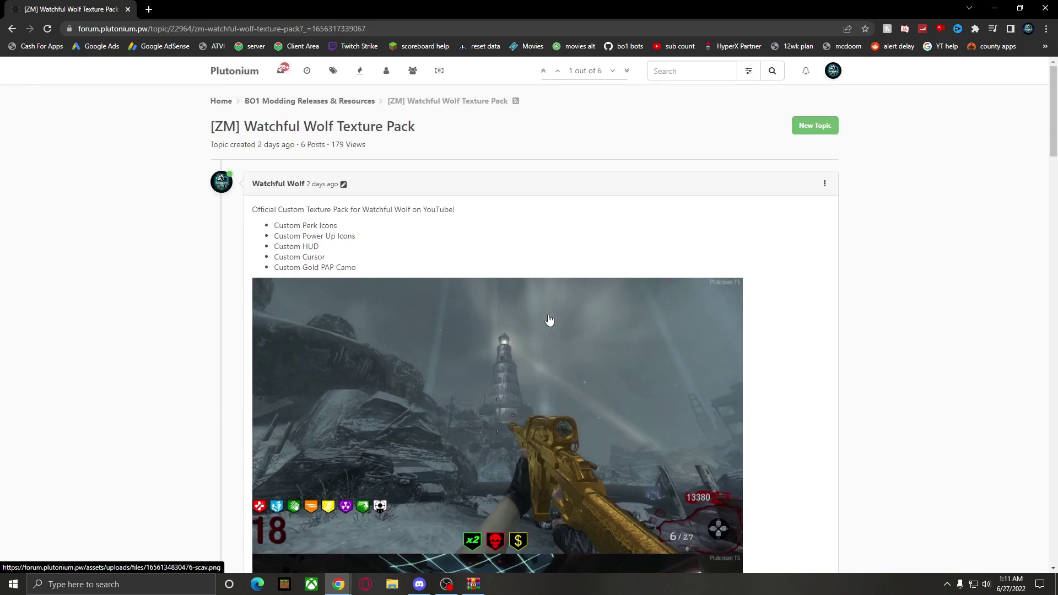
scroll(351, 235, "down", 9)
scroll(440, 246, "up", 9)
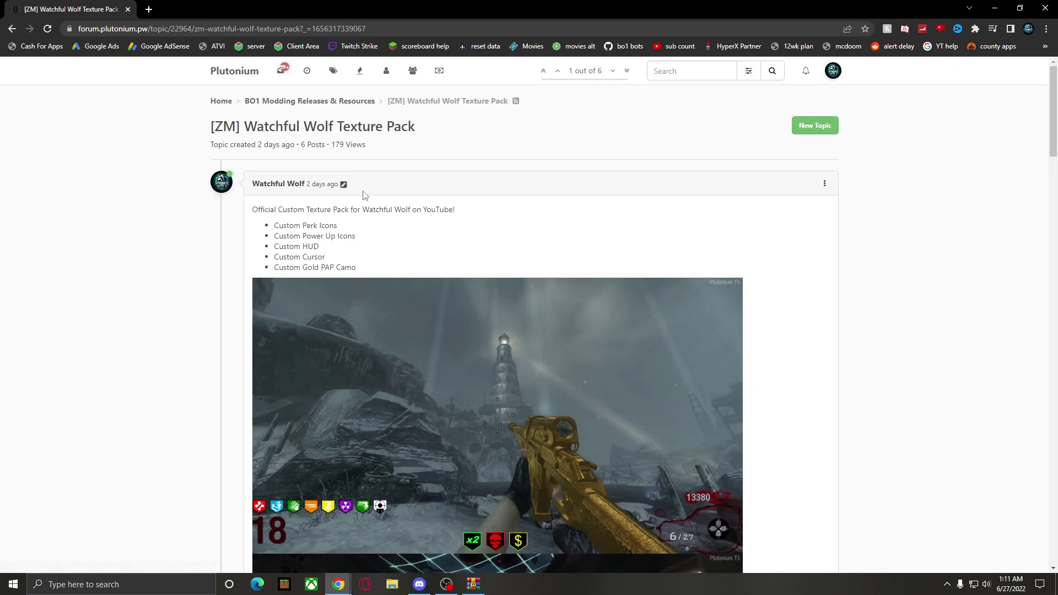
scroll(436, 259, "down", 20)
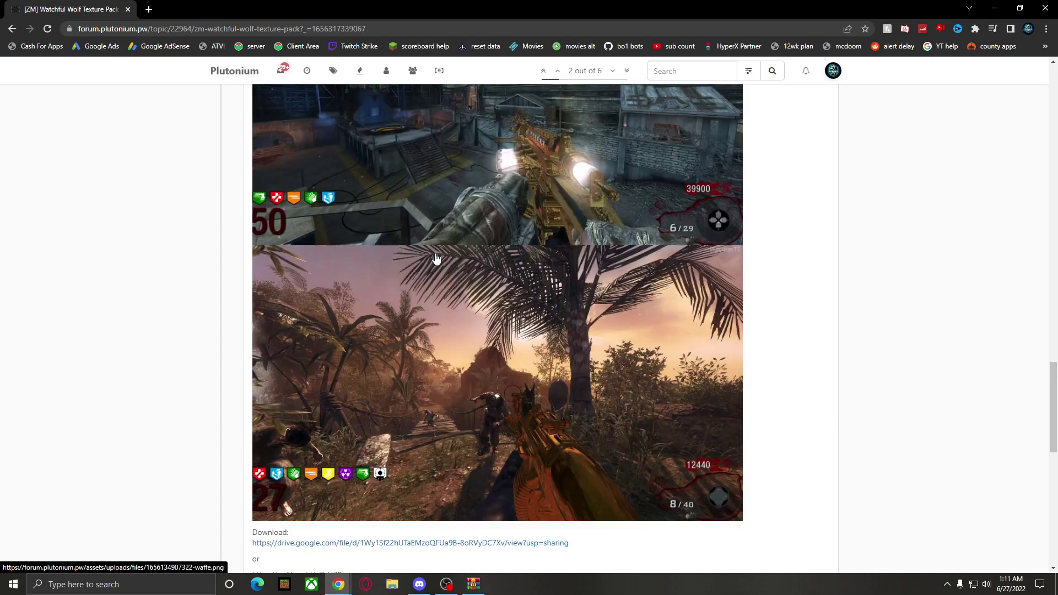
scroll(436, 259, "down", 5)
scroll(378, 275, "up", 20)
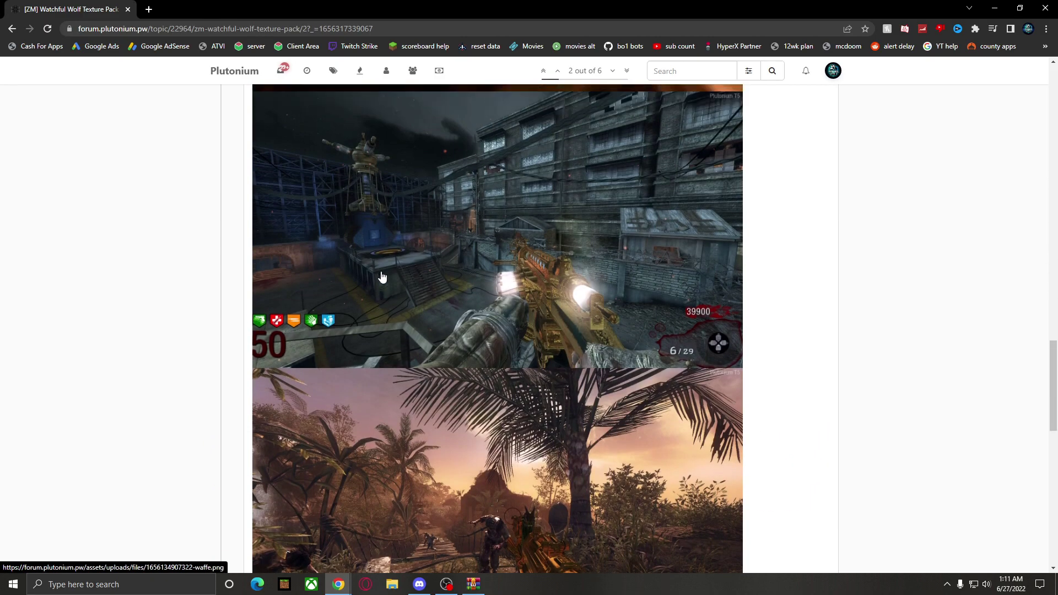
scroll(383, 276, "down", 10)
scroll(384, 272, "down", 15)
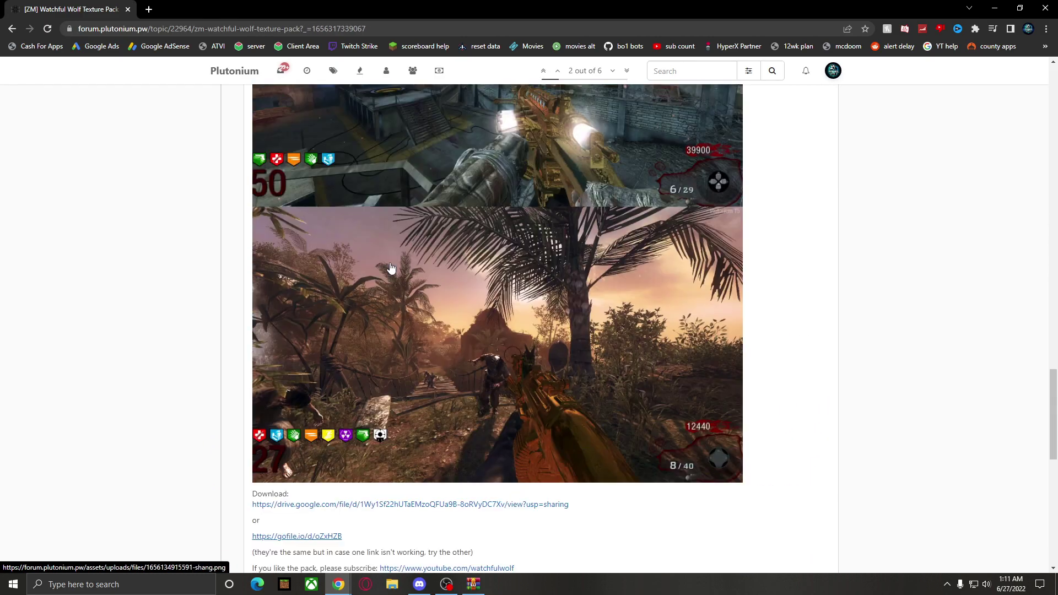
scroll(384, 164, "up", 20)
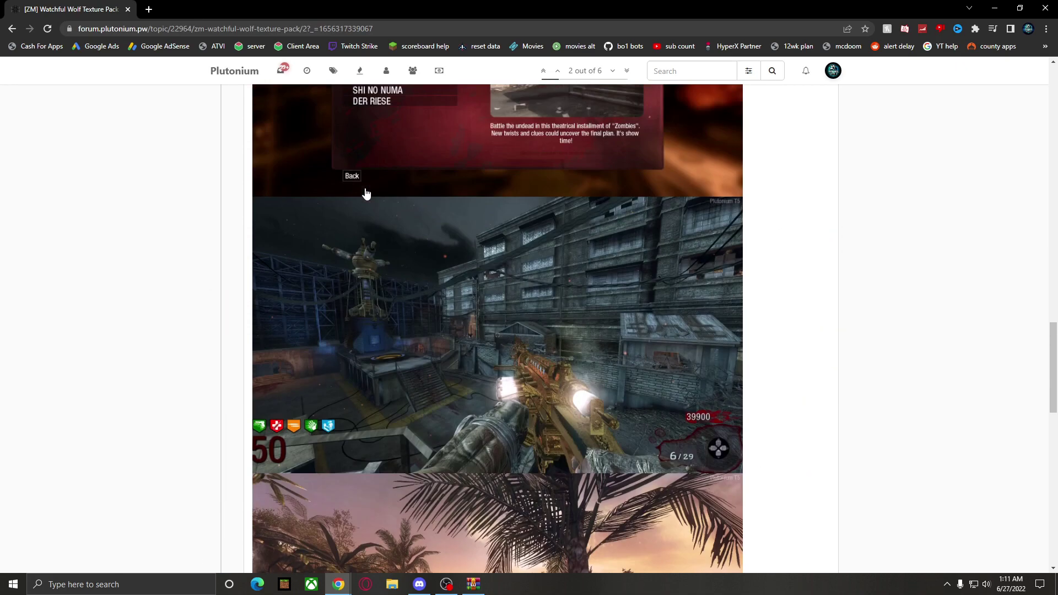
scroll(372, 208, "up", 3)
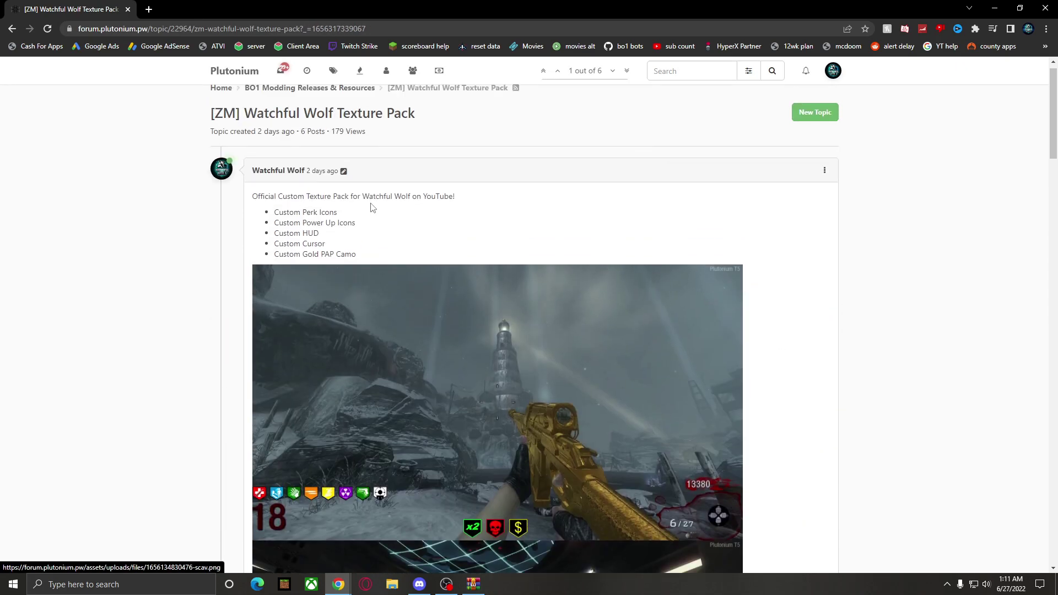
scroll(551, 359, "down", 3)
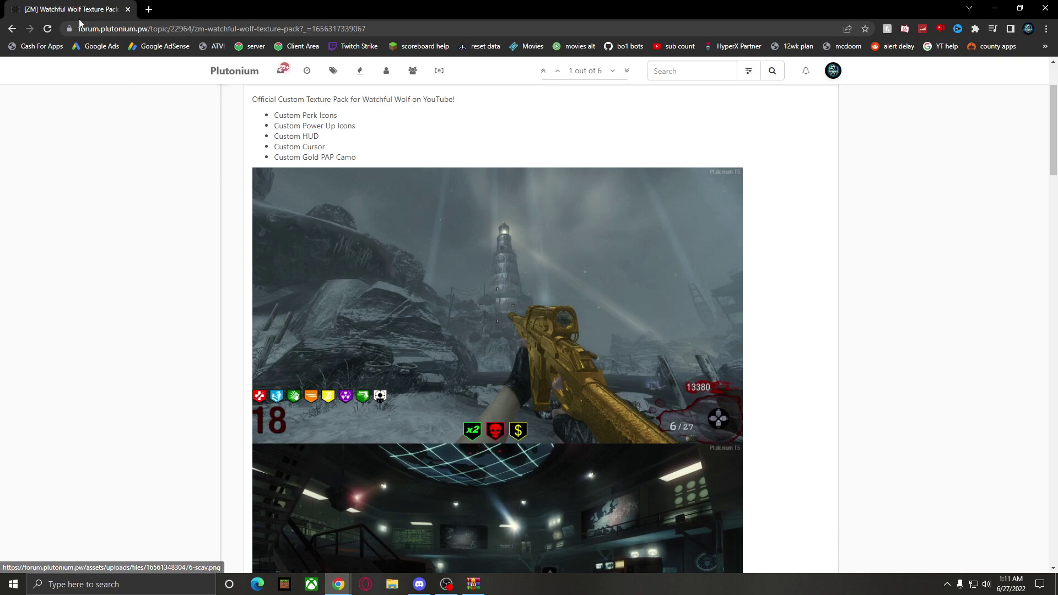
left_click_drag(65, 10, 1057, 207)
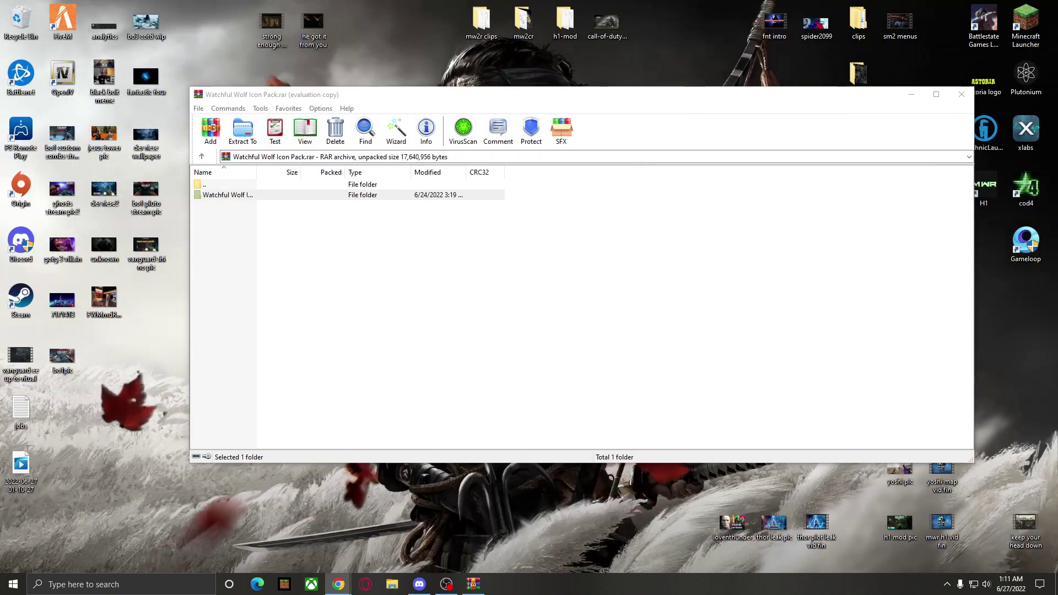
Extract the Watchful Wolf Icon Pack folder from the archive onto the desktop and close the archive window.
left_click_drag(612, 99, 568, 109)
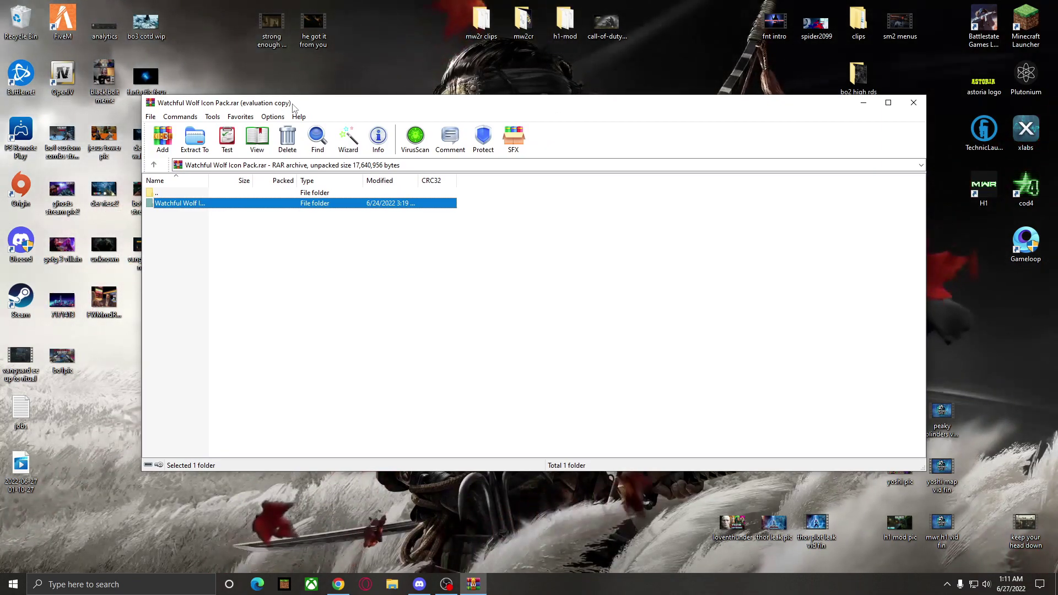
left_click_drag(410, 113, 412, 68)
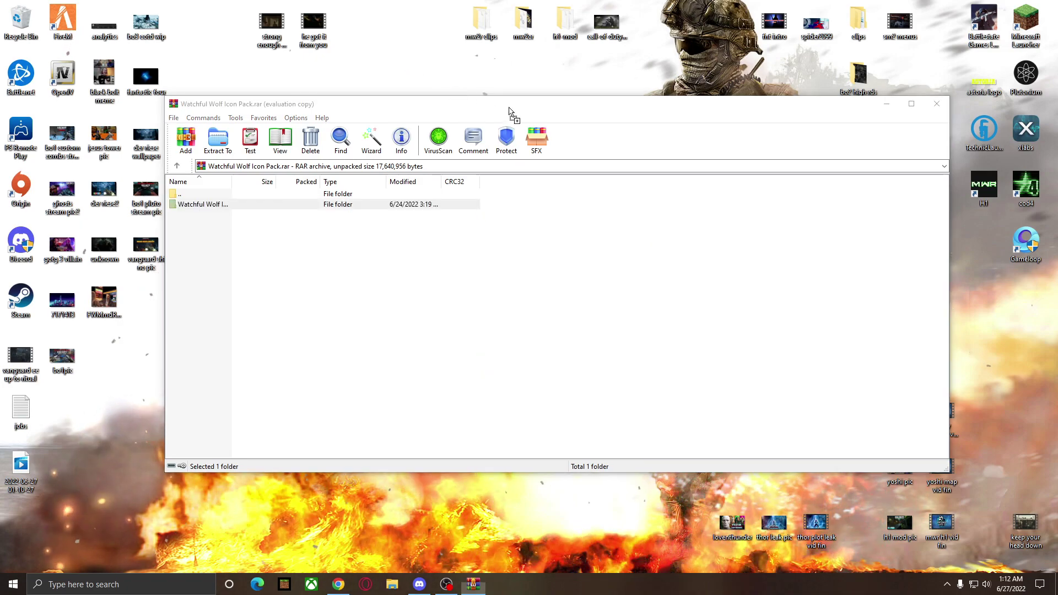
left_click(937, 106)
left_click_drag(397, 25, 486, 245)
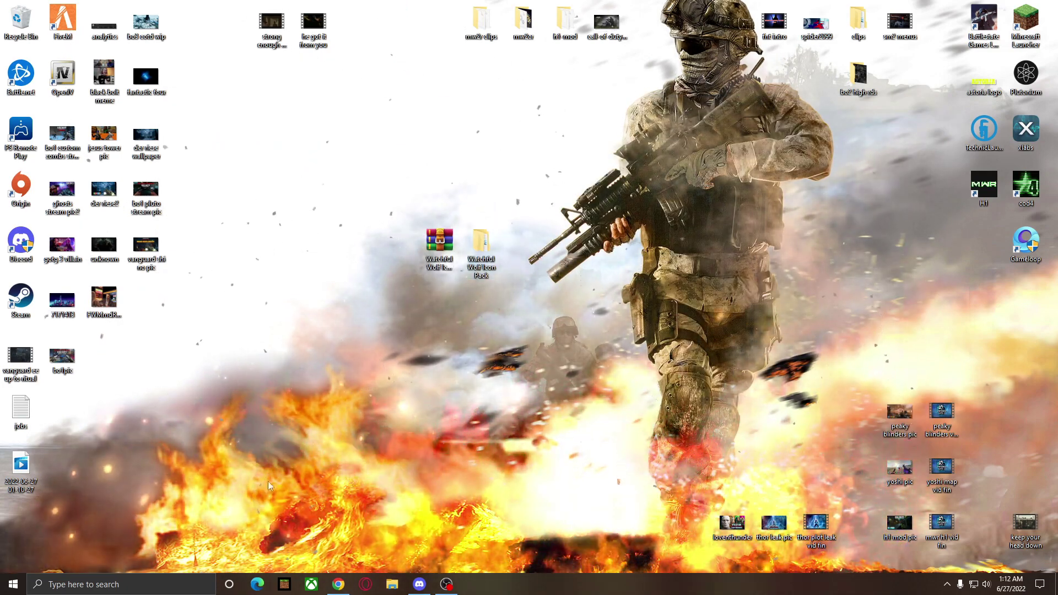
Open the local application data folder through Windows search with %localappdata%.
left_click(140, 585)
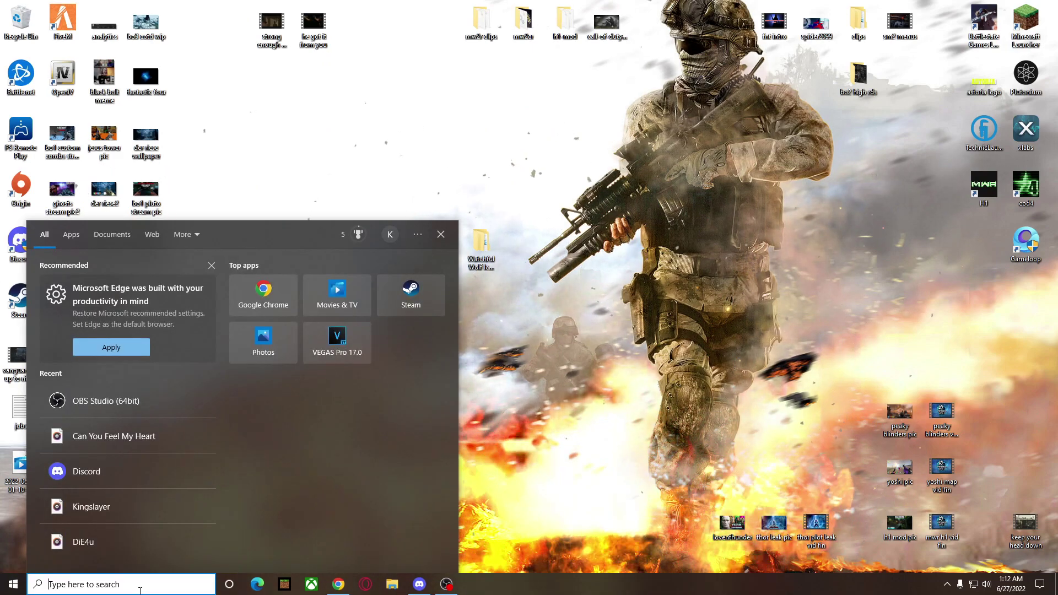
type("%localappda")
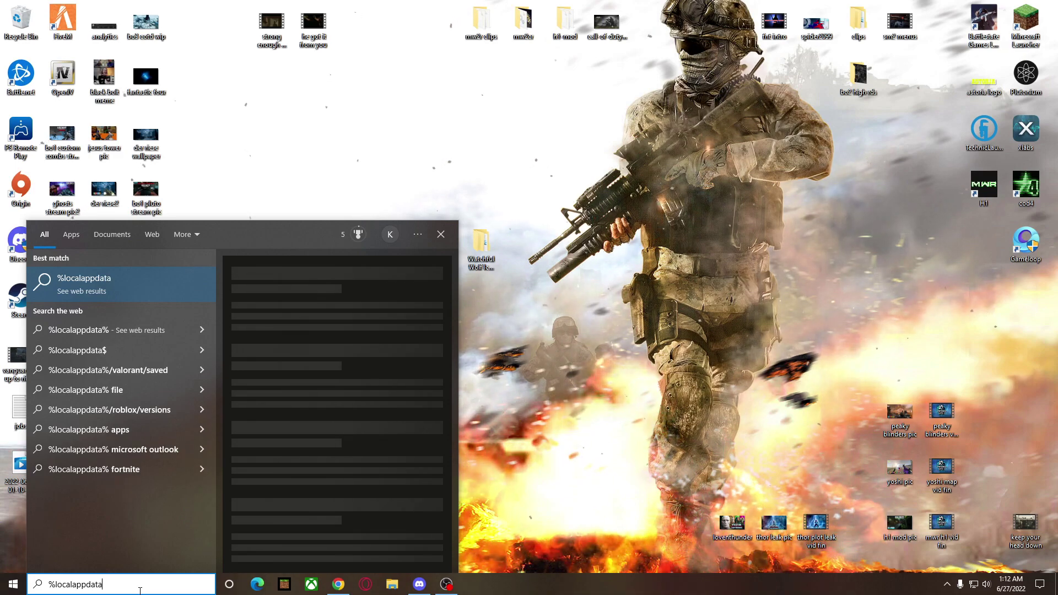
type("ta")
type("%")
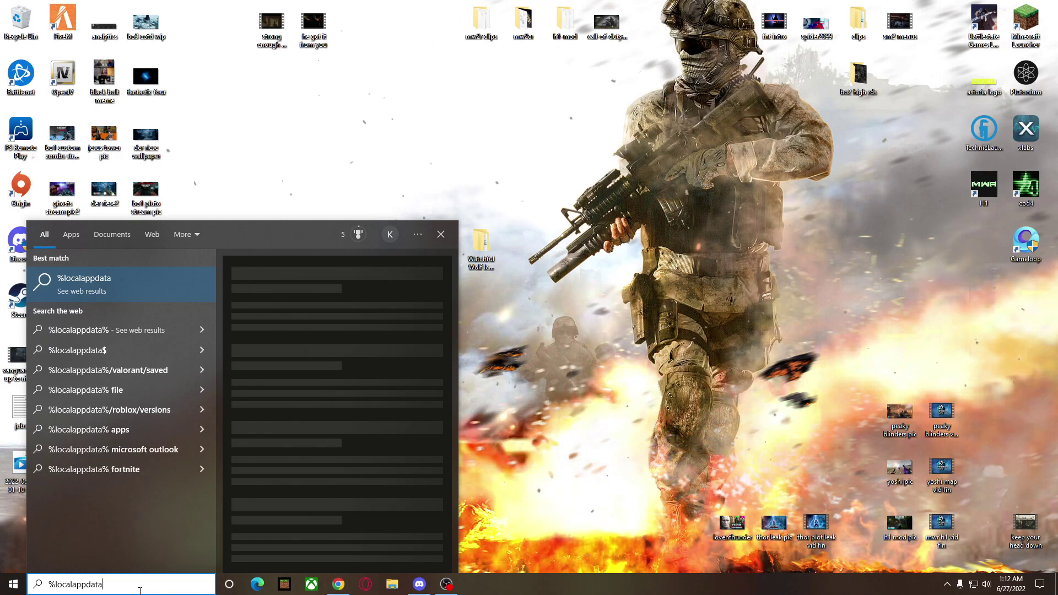
key("Return")
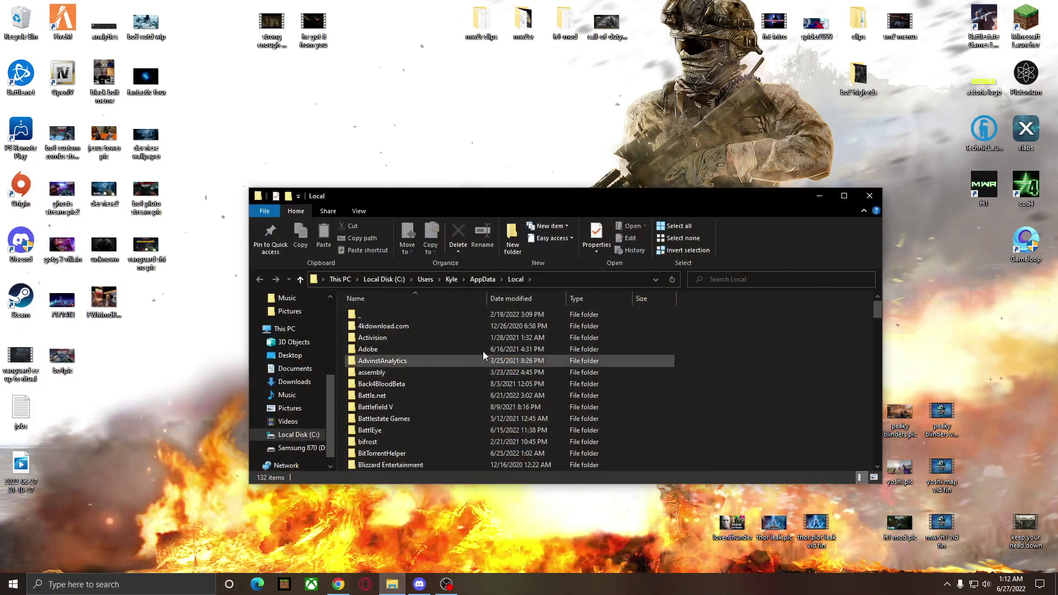
Open the t5 folder inside the storage folder of Plutonium, without adding a new folder there.
scroll(433, 412, "down", 1)
scroll(436, 408, "down", 20)
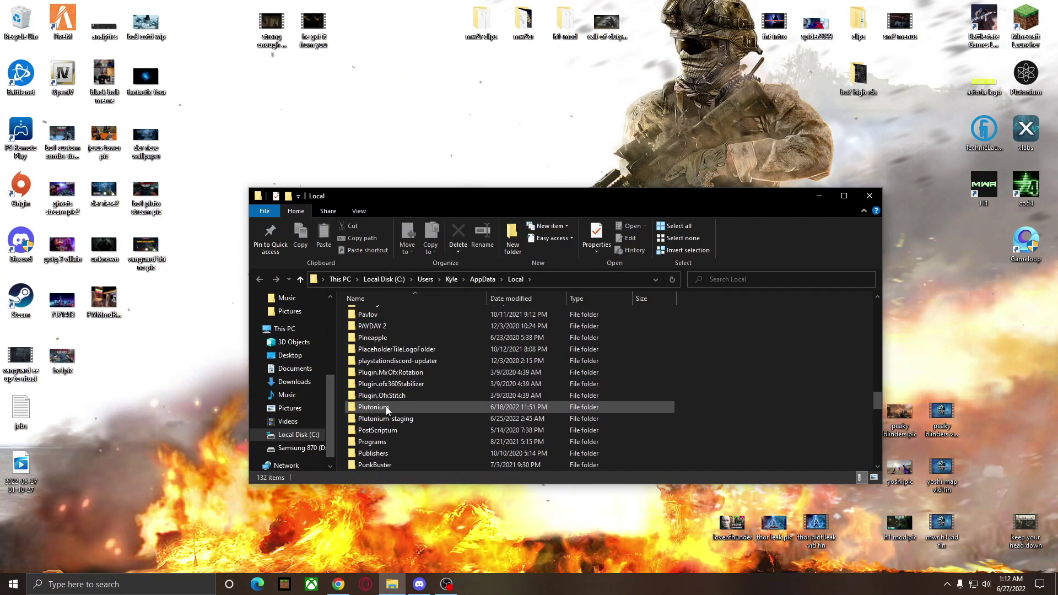
double_click(389, 407)
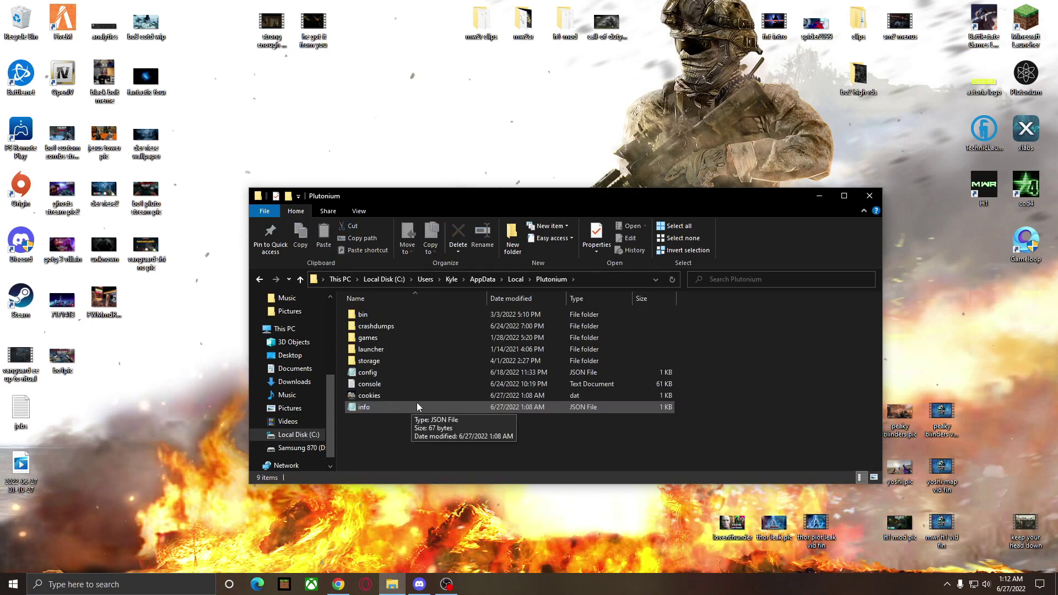
double_click(379, 362)
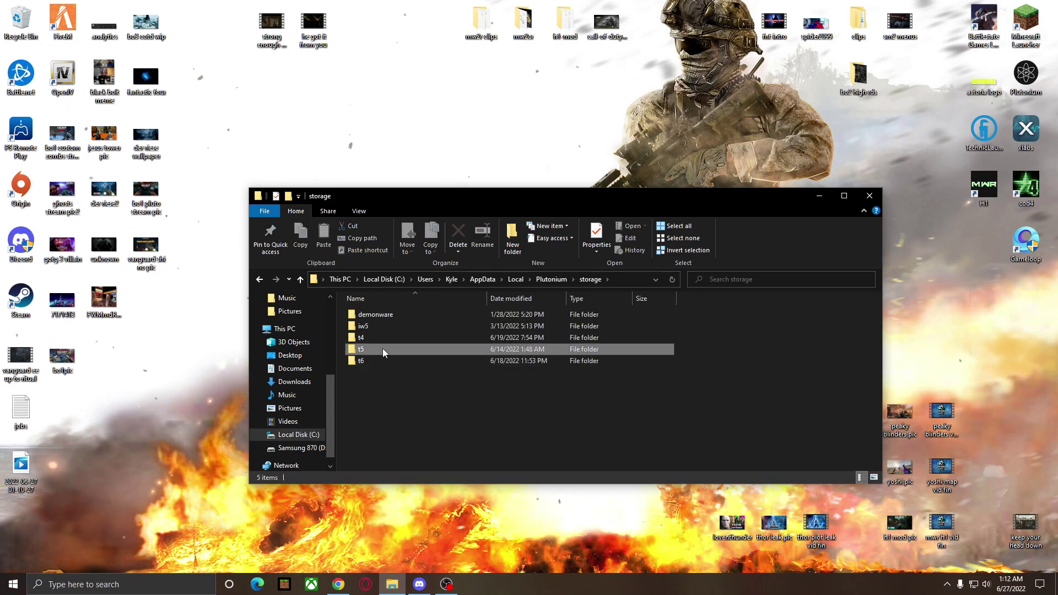
double_click(372, 349)
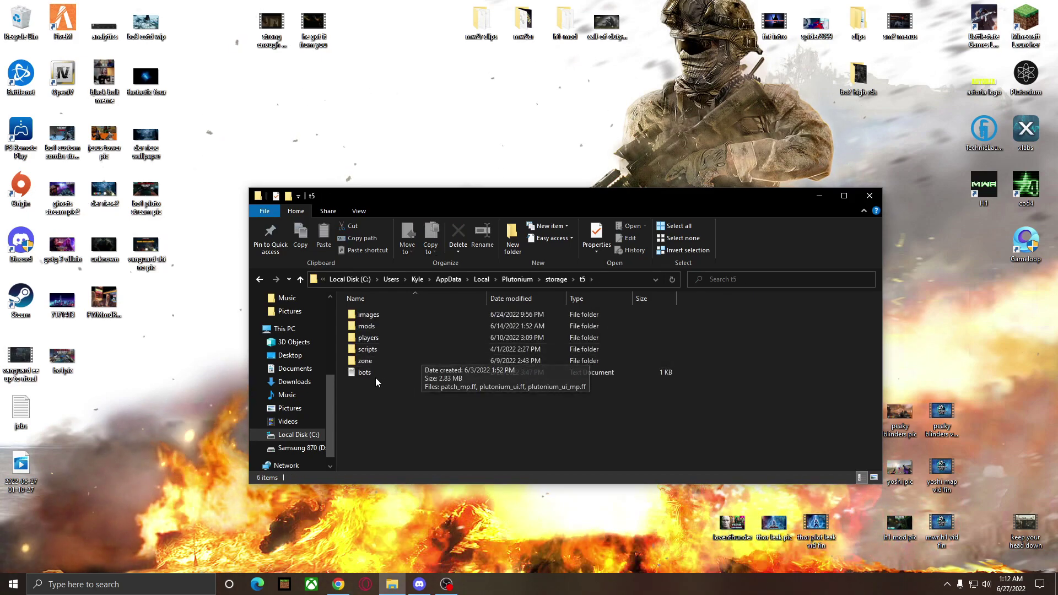
right_click(408, 410)
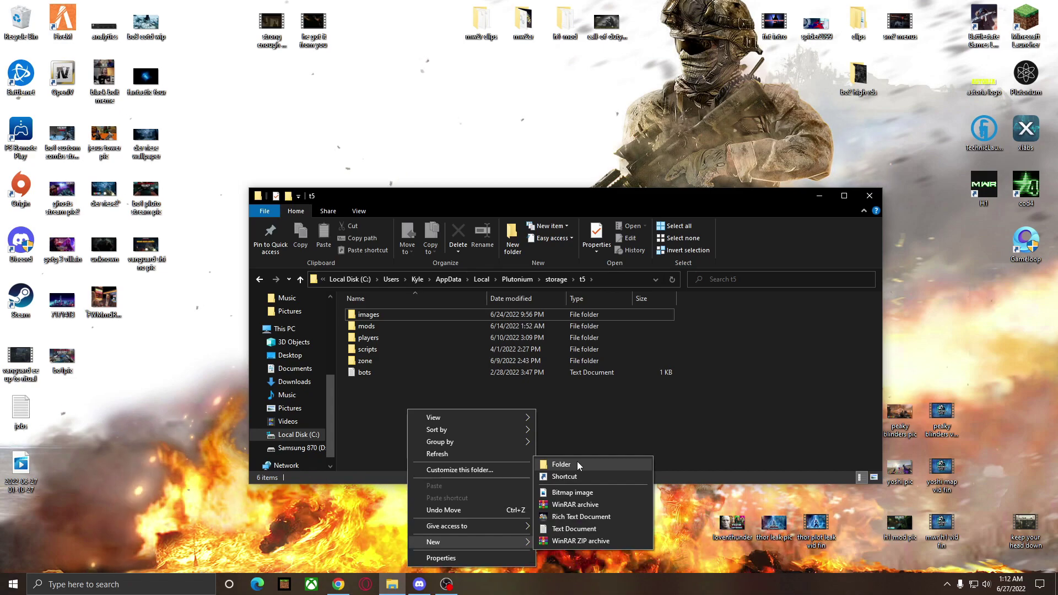
left_click(560, 411)
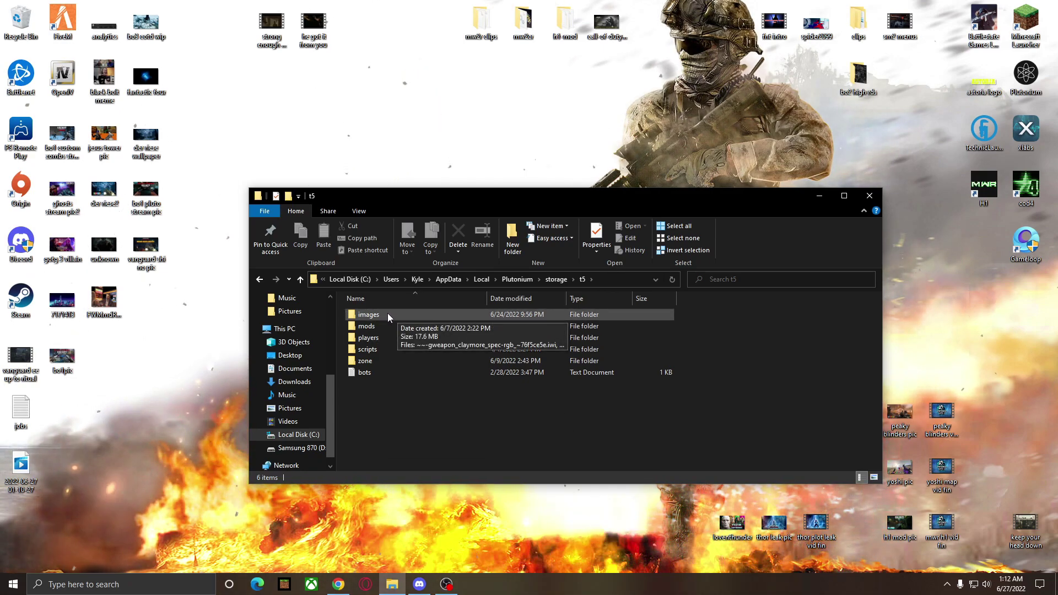
Open the images folder inside t5 and look through the texture files it contains.
left_click(387, 314)
double_click(387, 313)
scroll(531, 346, "down", 4)
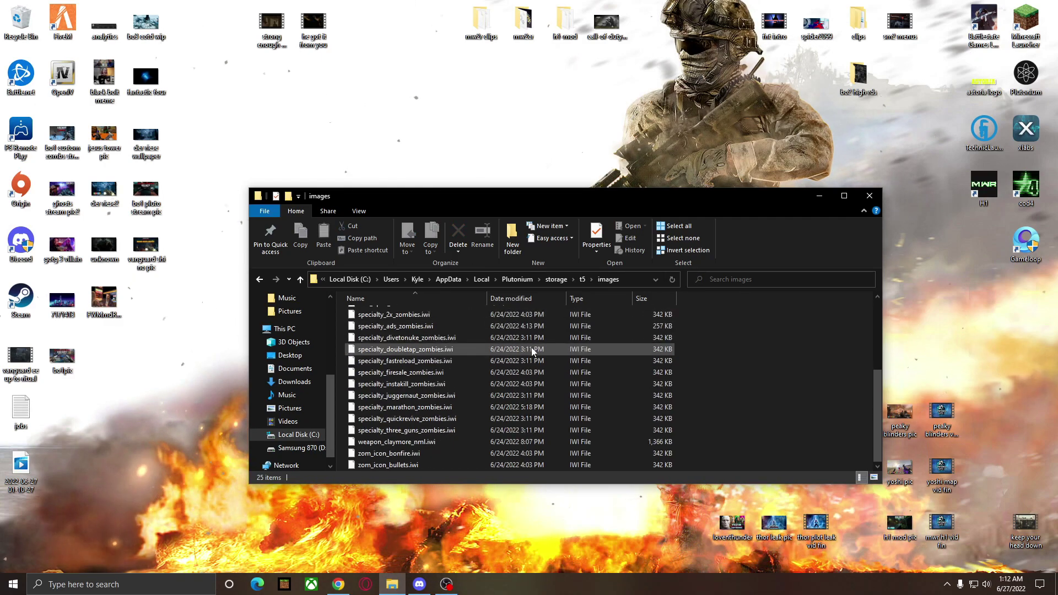
scroll(532, 352, "up", 4)
scroll(532, 352, "down", 4)
scroll(531, 351, "up", 4)
scroll(529, 349, "down", 4)
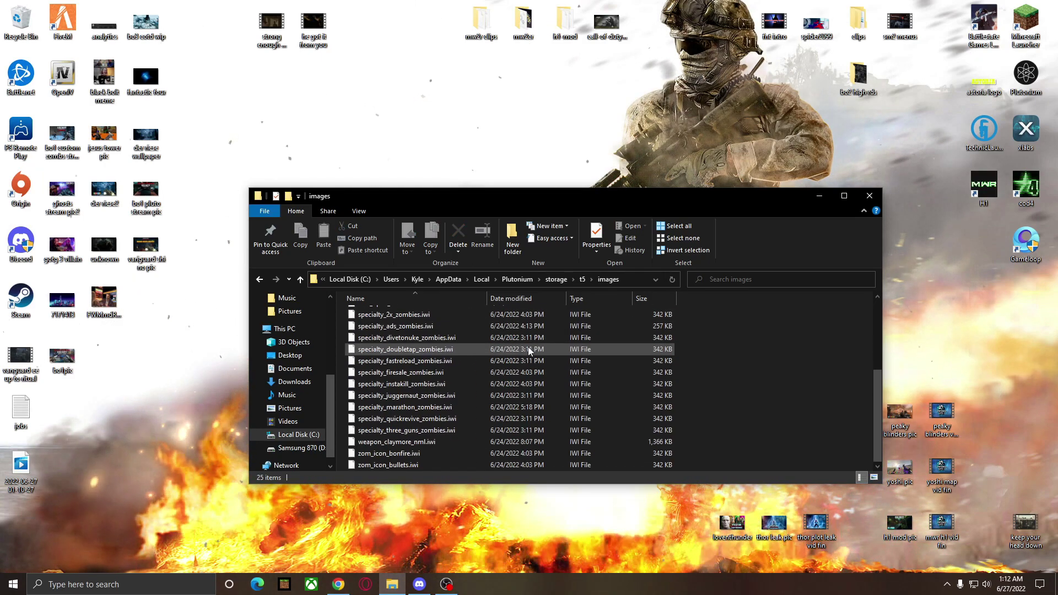
scroll(529, 347, "up", 4)
Open the images folder of the Watchful Wolf Icon Pack above the t5 window and review its Gold PAP Camo, HUD and Perk Icons subfolders.
left_click_drag(538, 201, 453, 301)
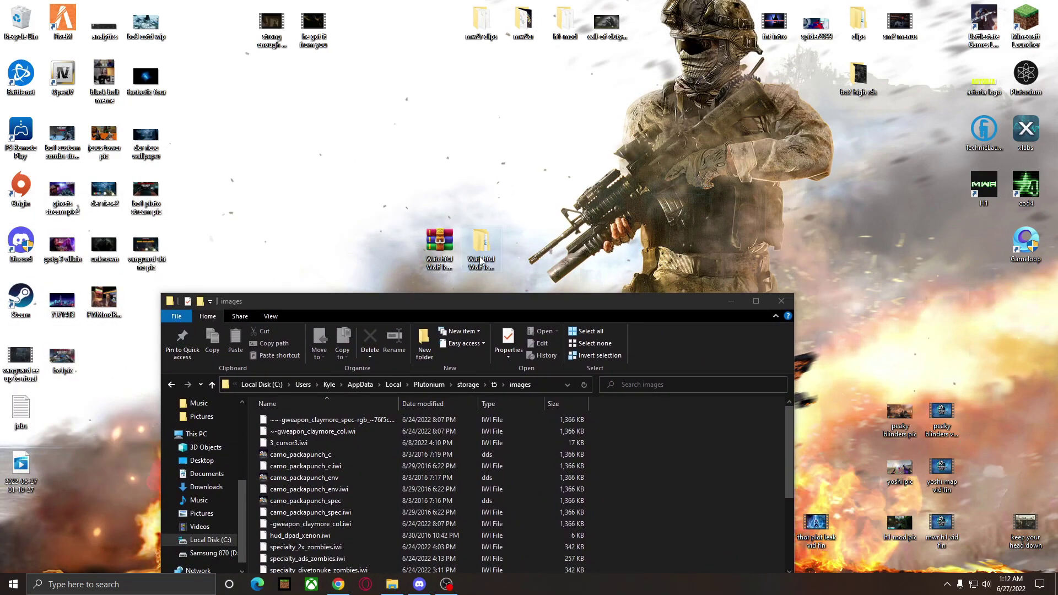
double_click(488, 246)
double_click(301, 127)
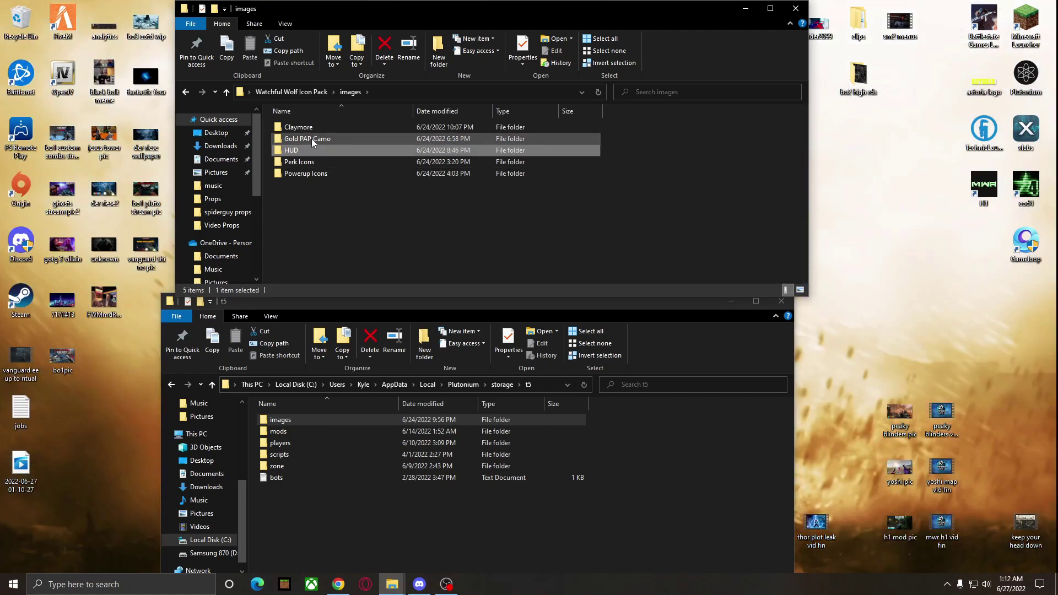
left_click(312, 139)
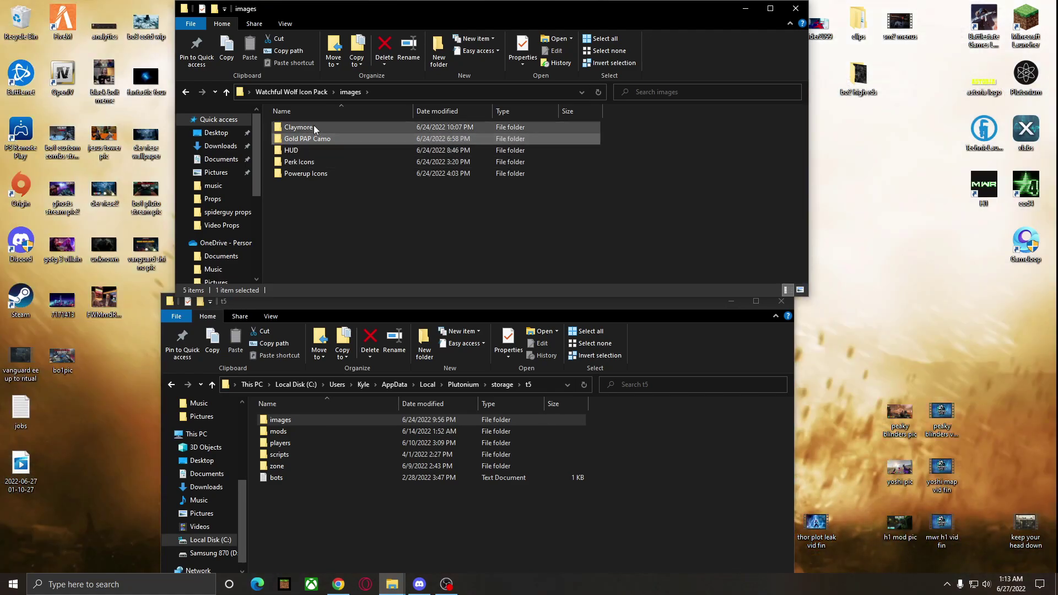
left_click(310, 152)
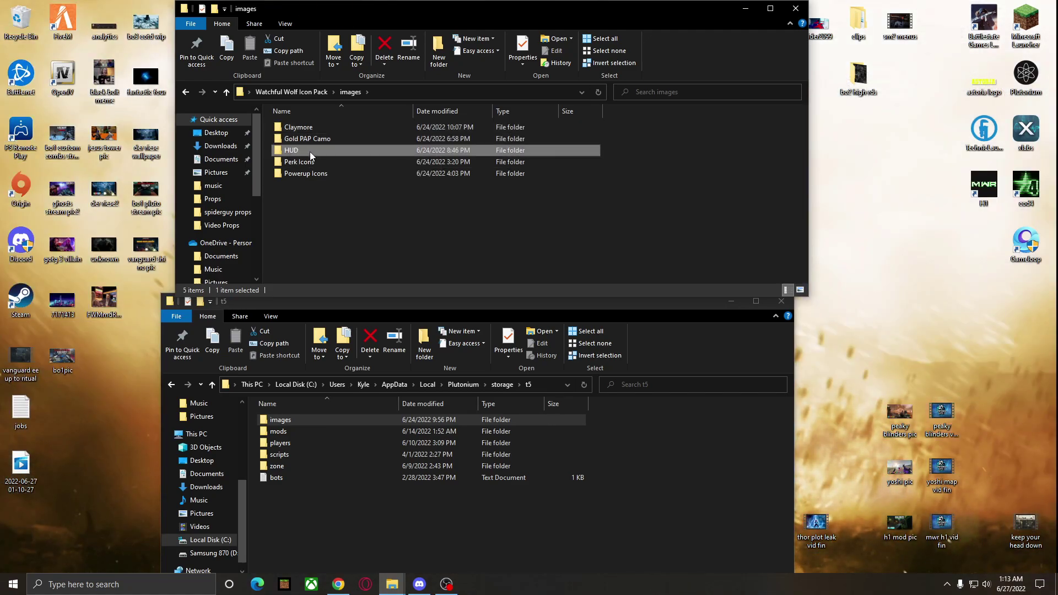
left_click(319, 162)
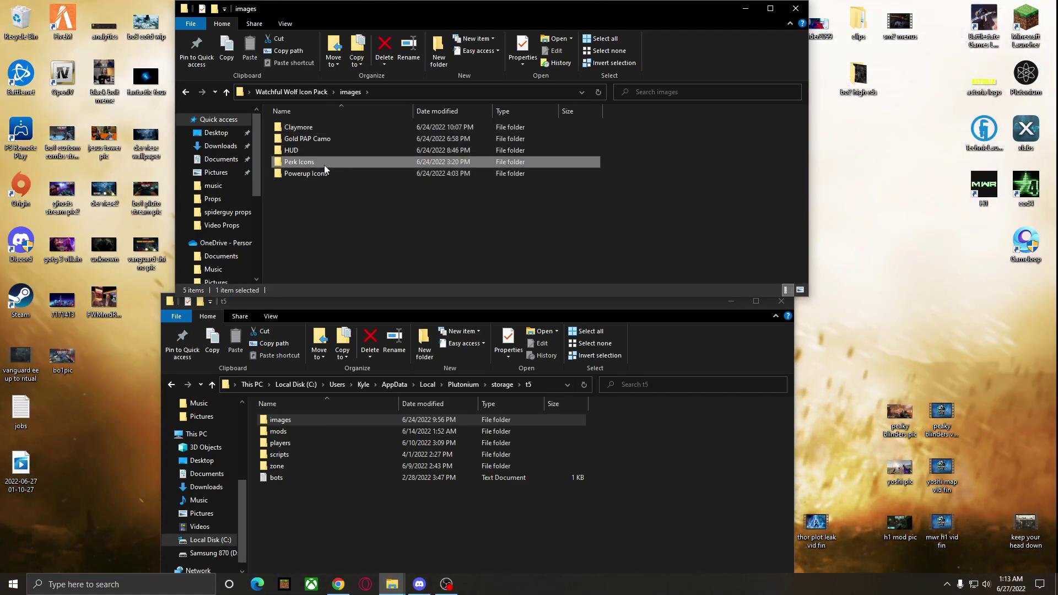
View the perk icon previews in the pngs subfolder of Perk Icons and return to the Perk Icons folder.
double_click(323, 164)
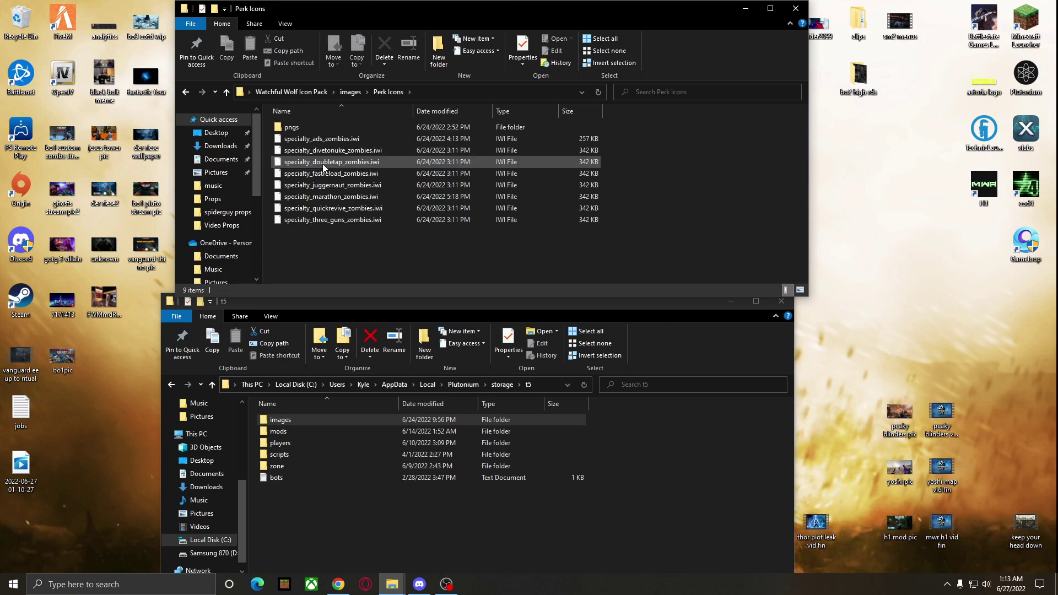
double_click(323, 130)
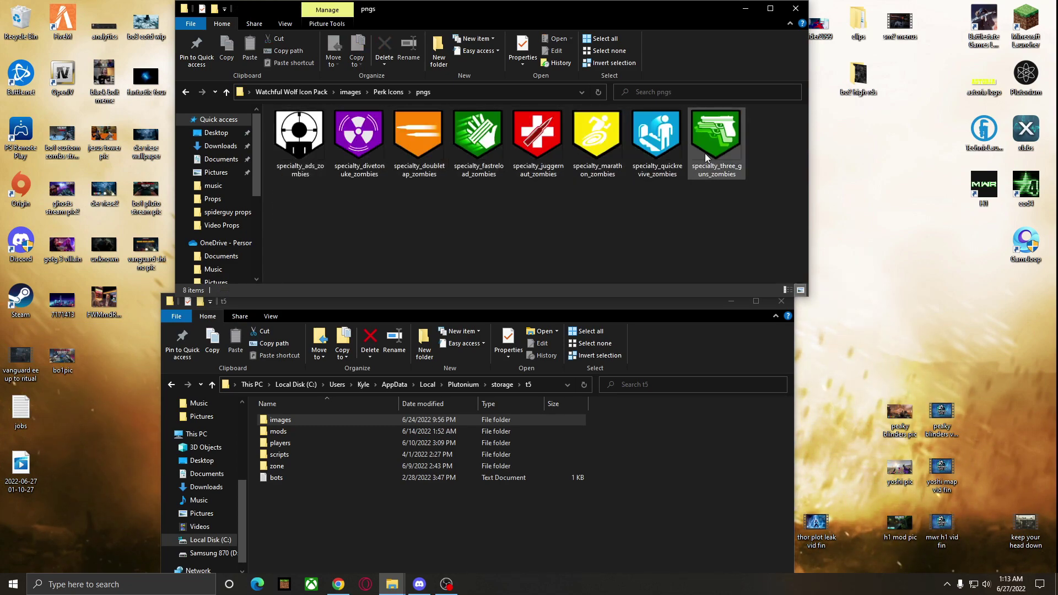
left_click(380, 93)
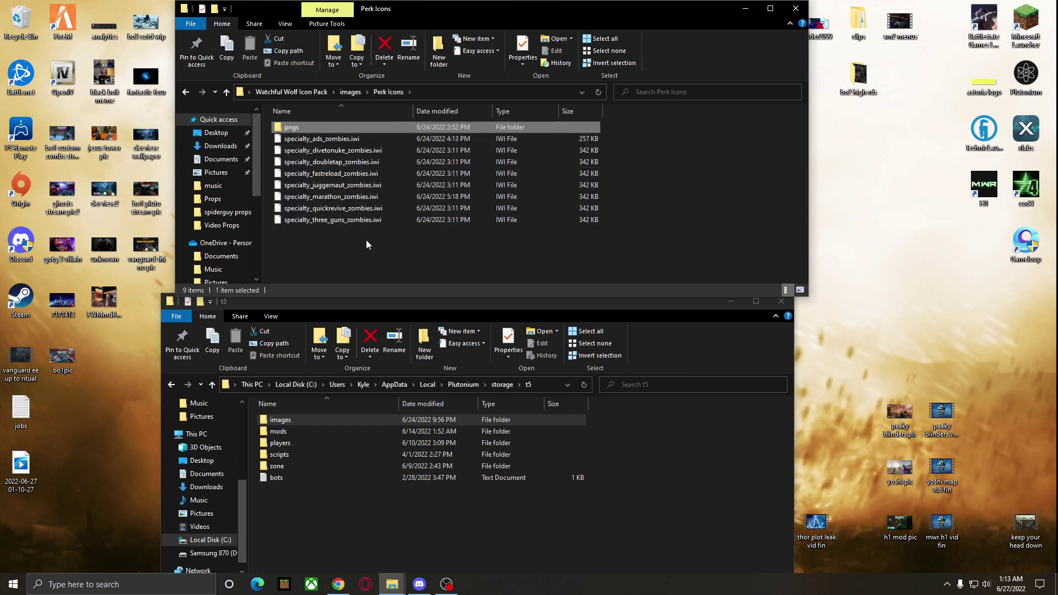
Select all the IWI files in Perk Icons and look through the t5 images folder as their destination.
left_click_drag(364, 243, 365, 161)
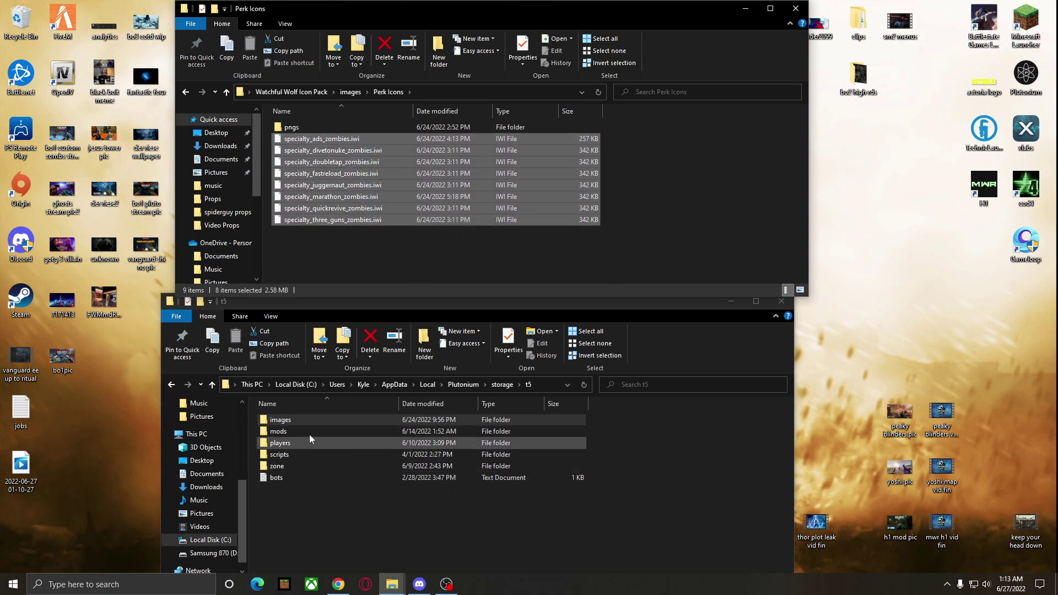
double_click(298, 422)
scroll(389, 496, "down", 5)
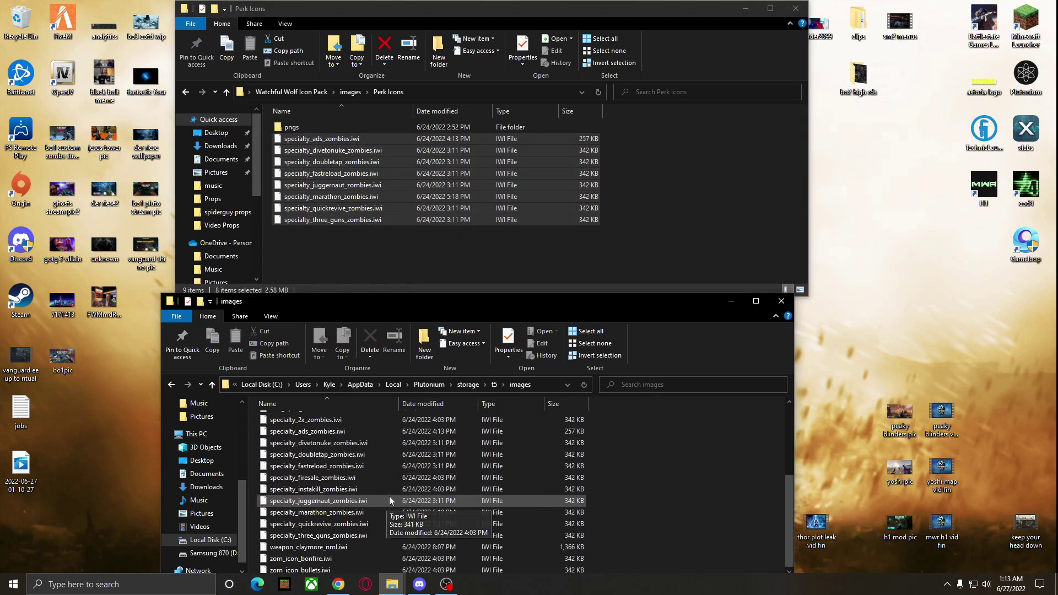
scroll(381, 491, "up", 4)
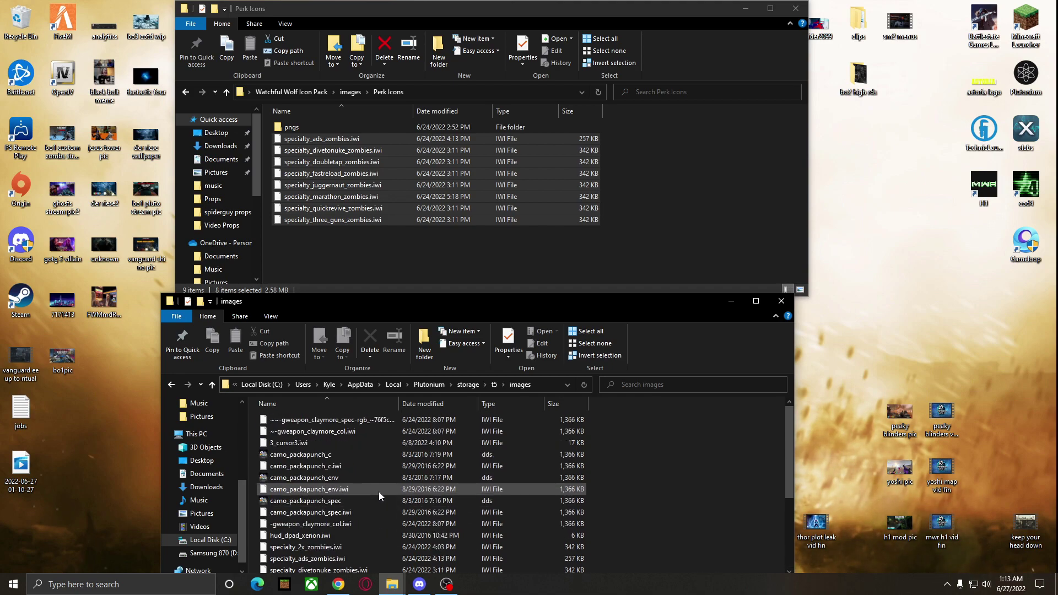
View the texture files and the wolf claymore preview in the pack's Claymore folder, and return to the pack's top folder.
left_click(291, 91)
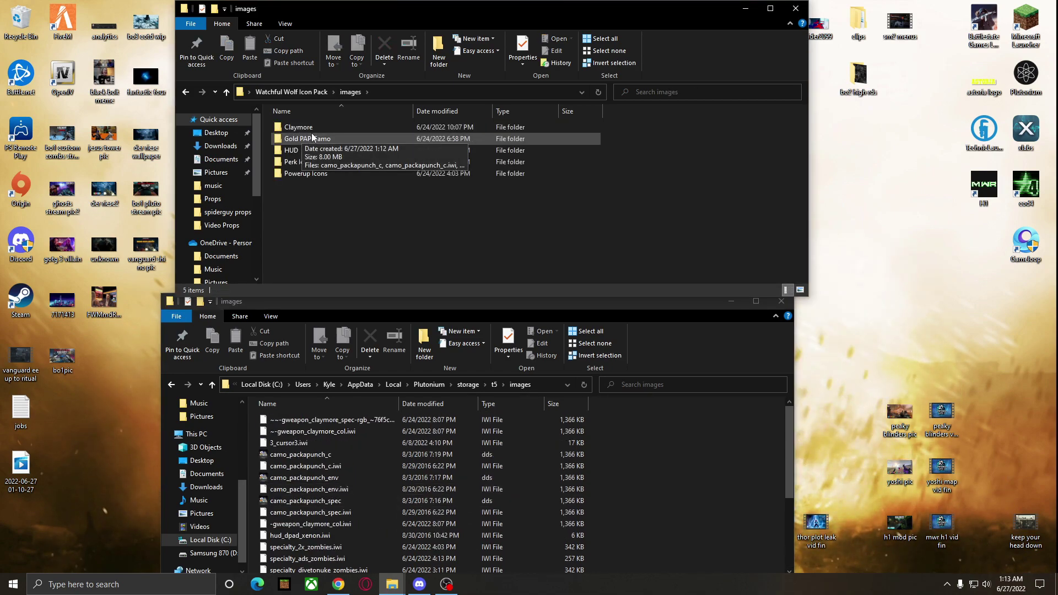
double_click(315, 127)
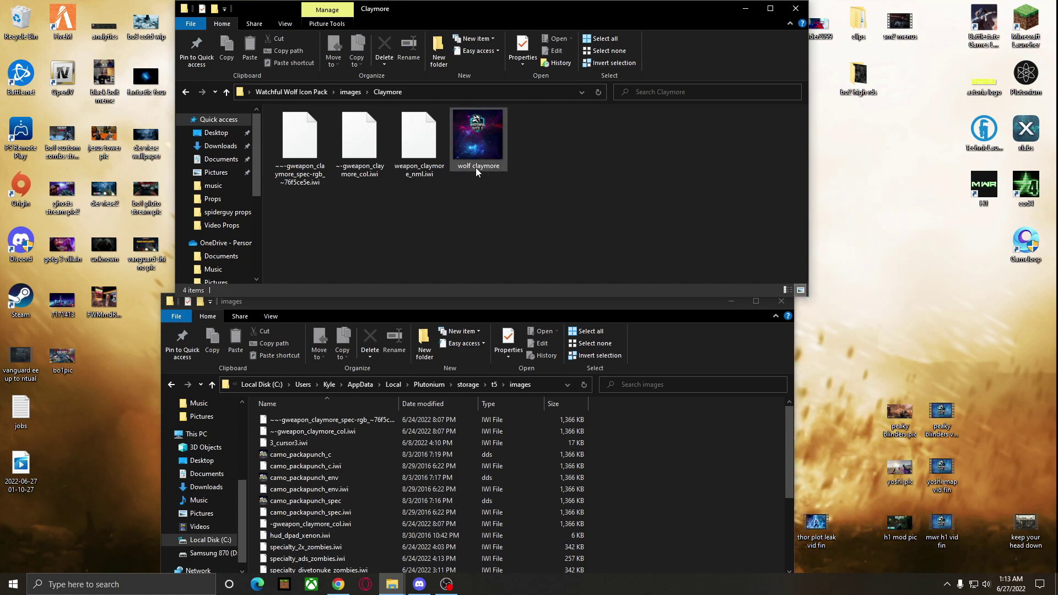
left_click_drag(368, 155, 370, 228)
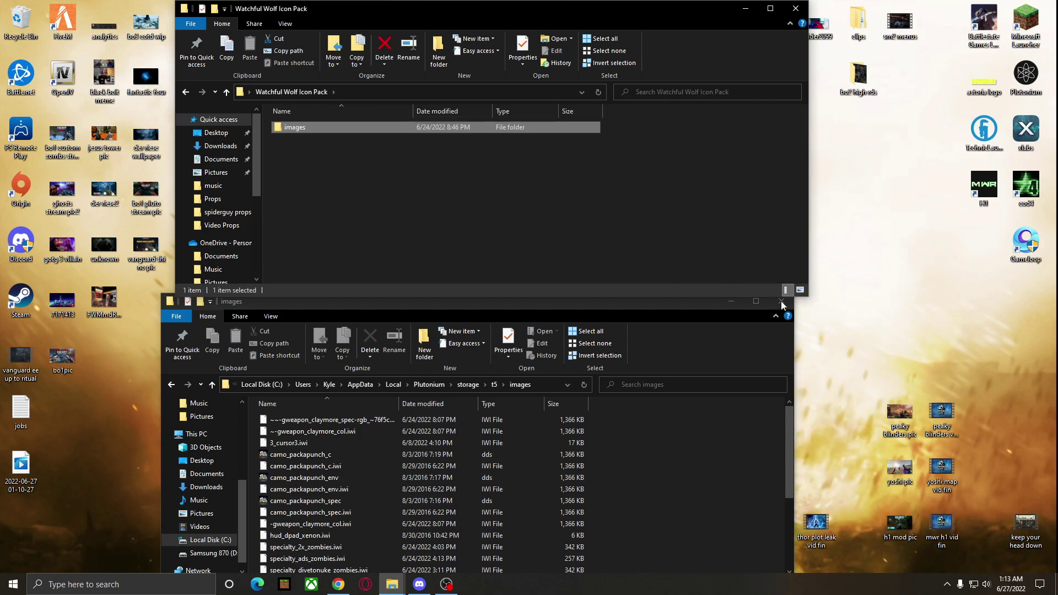
Close both folder windows and launch Plutonium from the desktop.
left_click(782, 301)
left_click(796, 9)
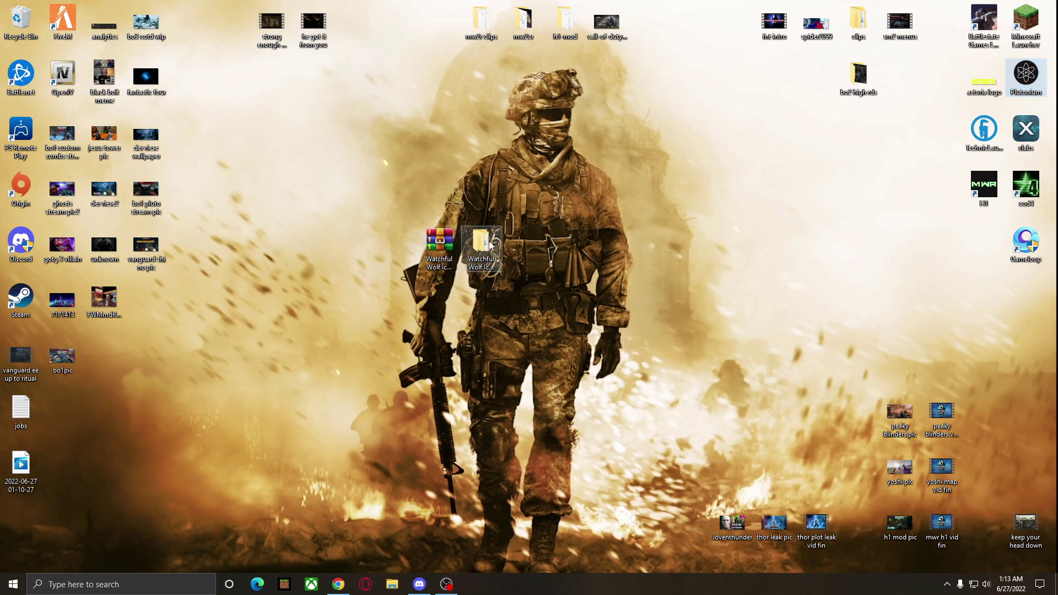
key("Return")
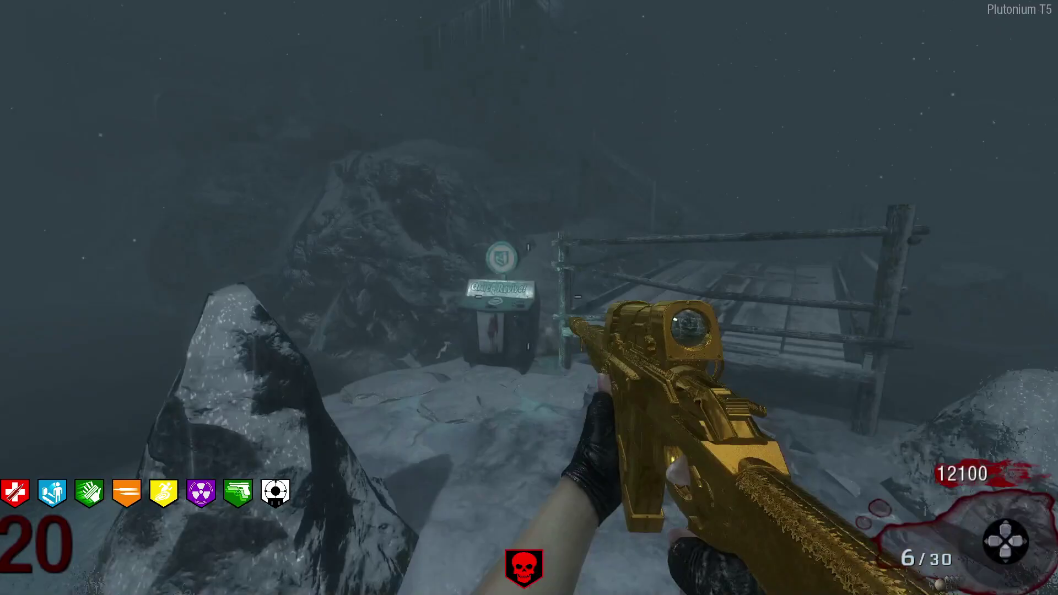
key("w")
key("space")
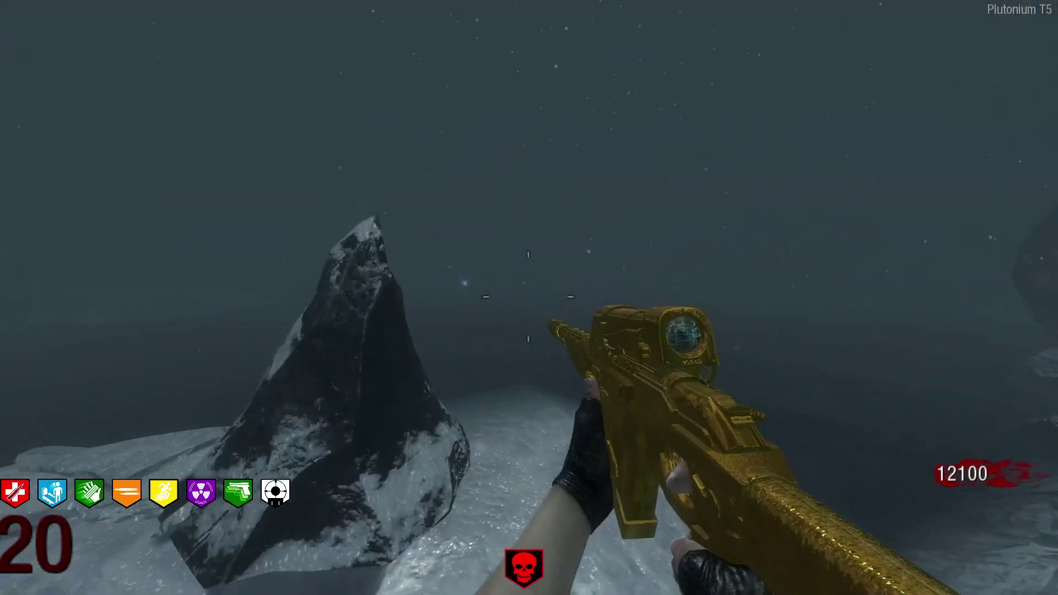
key("w")
left_click(529, 298)
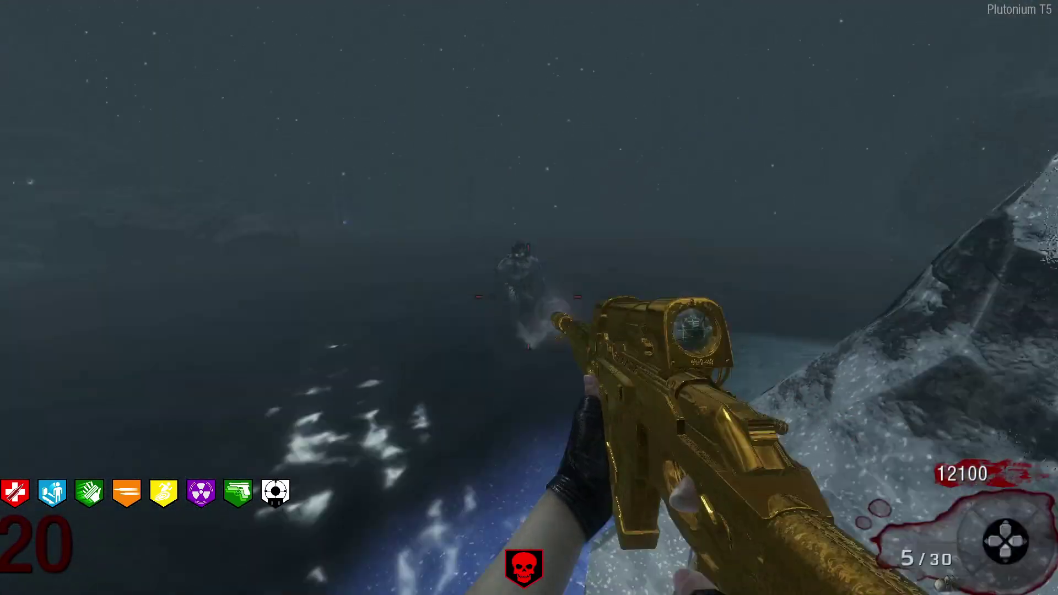
key("r")
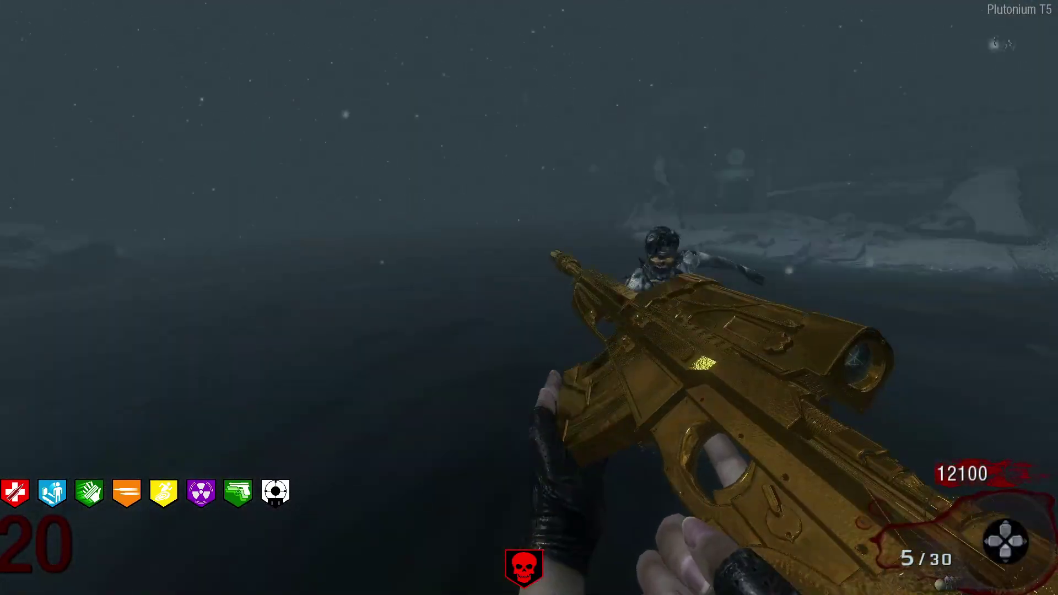
key("w")
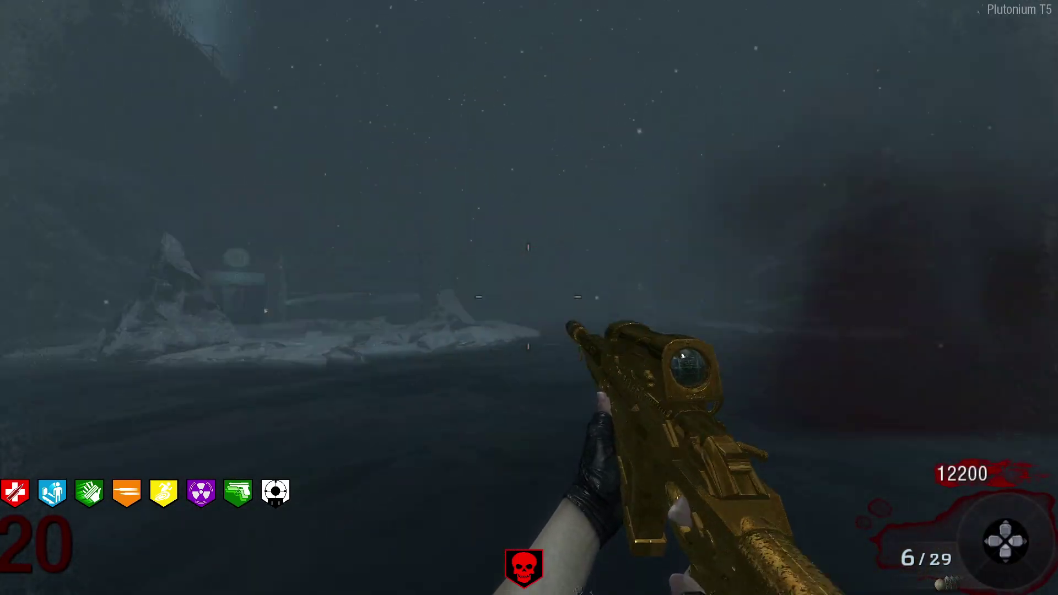
key("w")
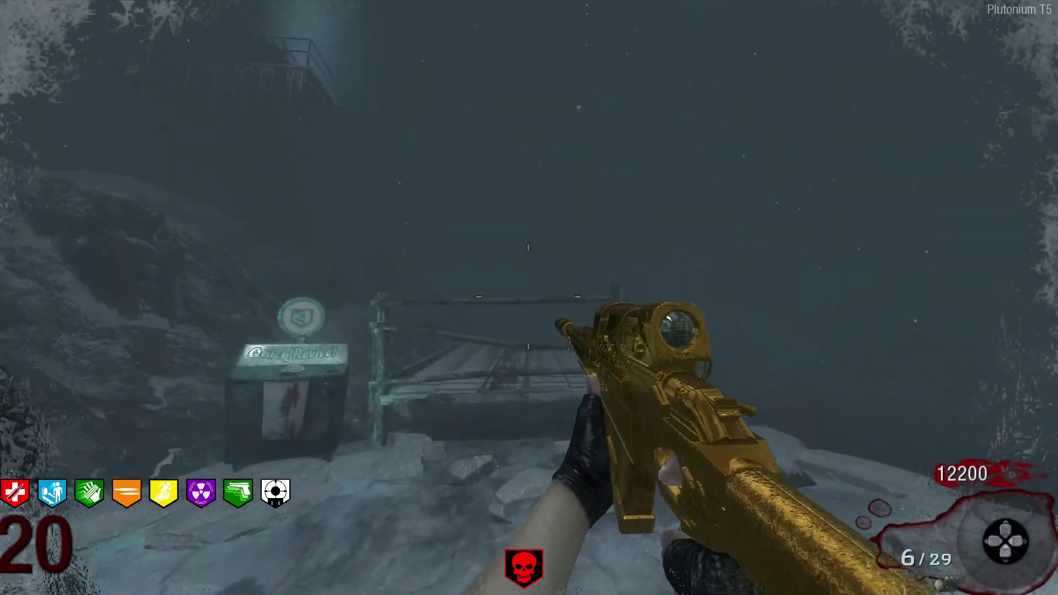
left_click(529, 297)
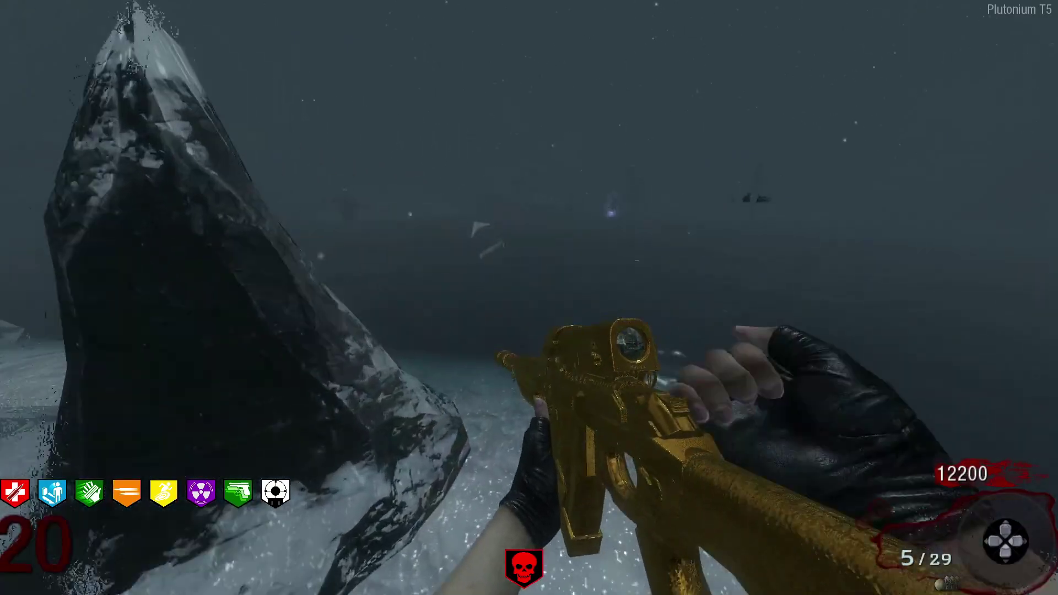
key("w")
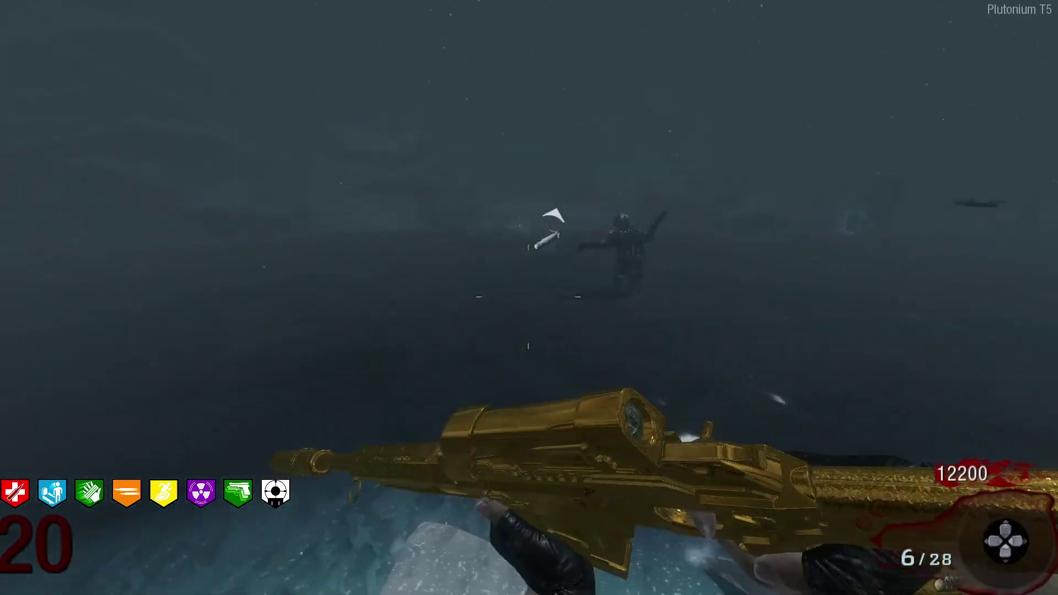
key("w")
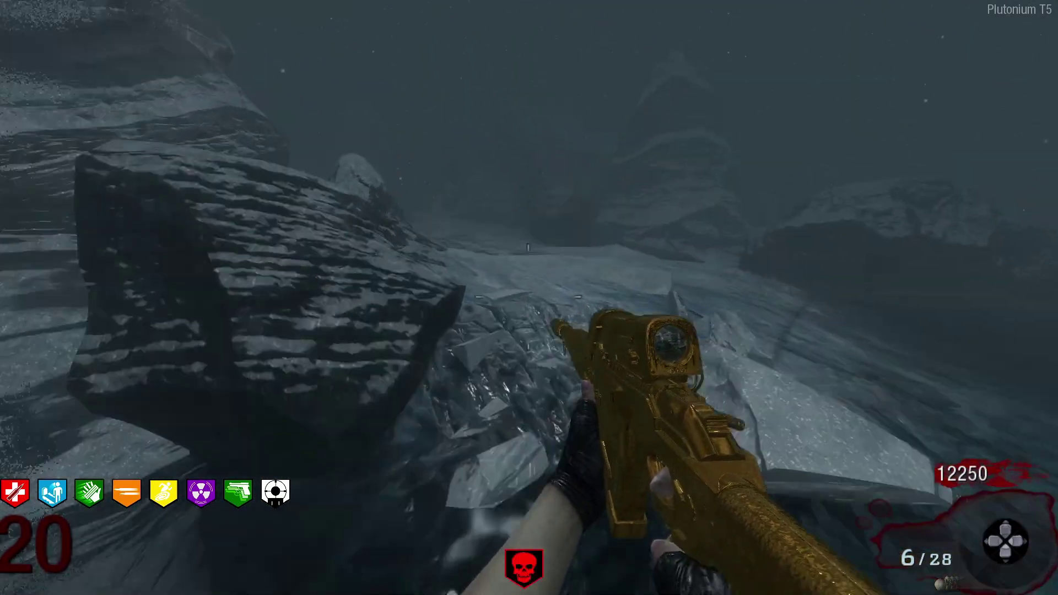